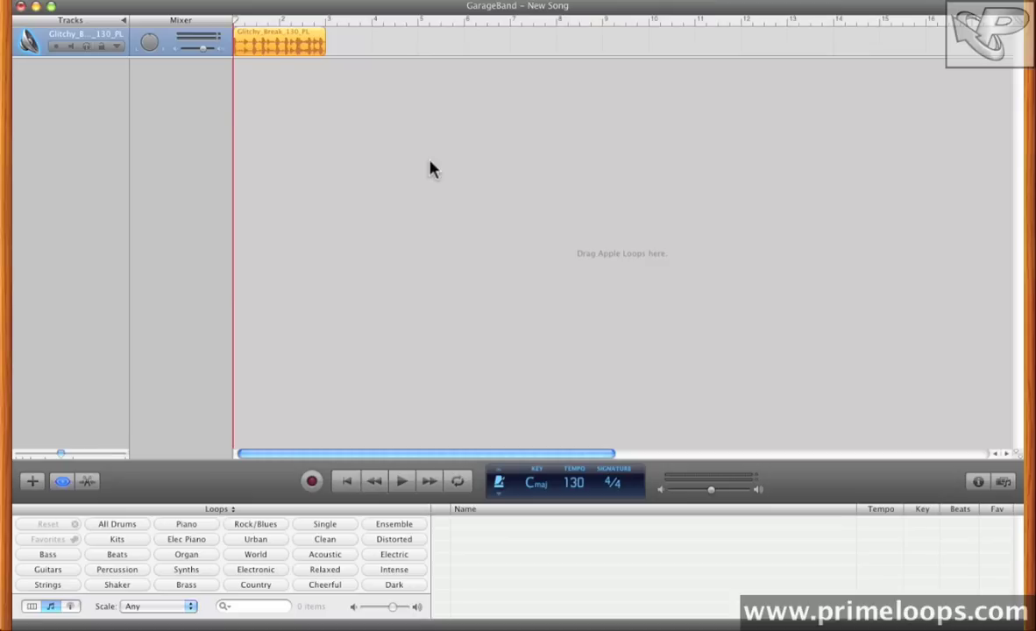
Step: Preview the loop, cycle playback over bars 1–3, and show the Track Info pane
{"action": "key", "text": "space"}
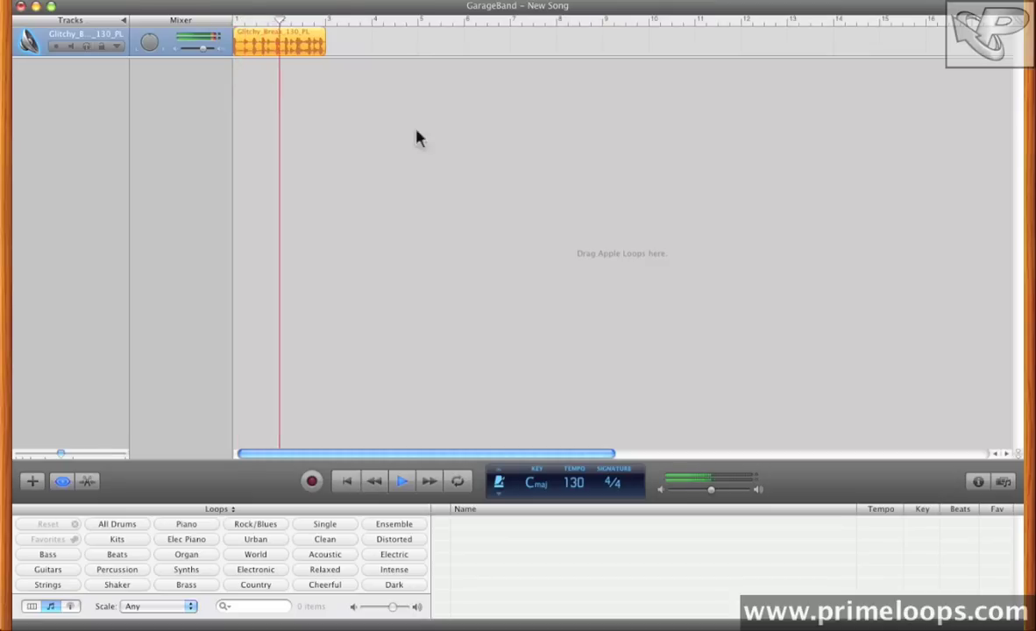
{"action": "key", "text": "space"}
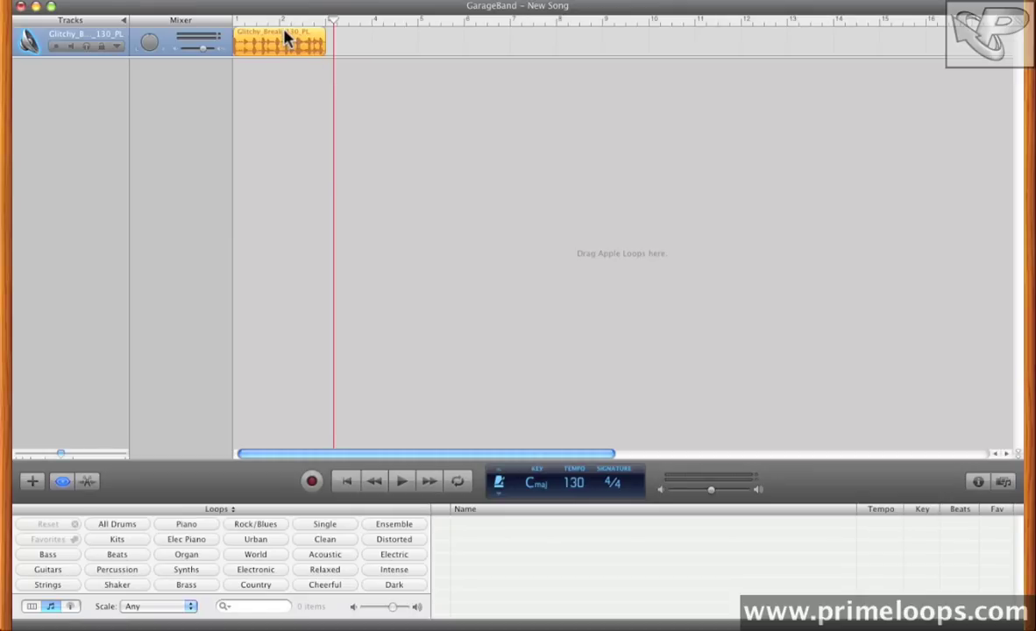
{"action": "left_click", "coordinate": [457, 482]}
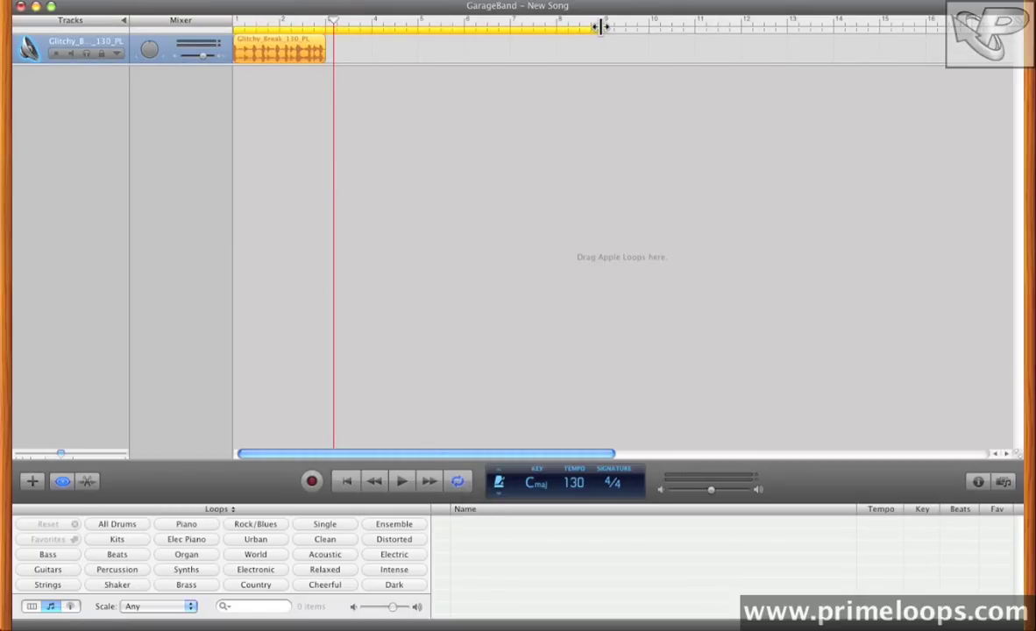
{"action": "left_click_drag", "start_coordinate": [601, 27], "coordinate": [166, 29]}
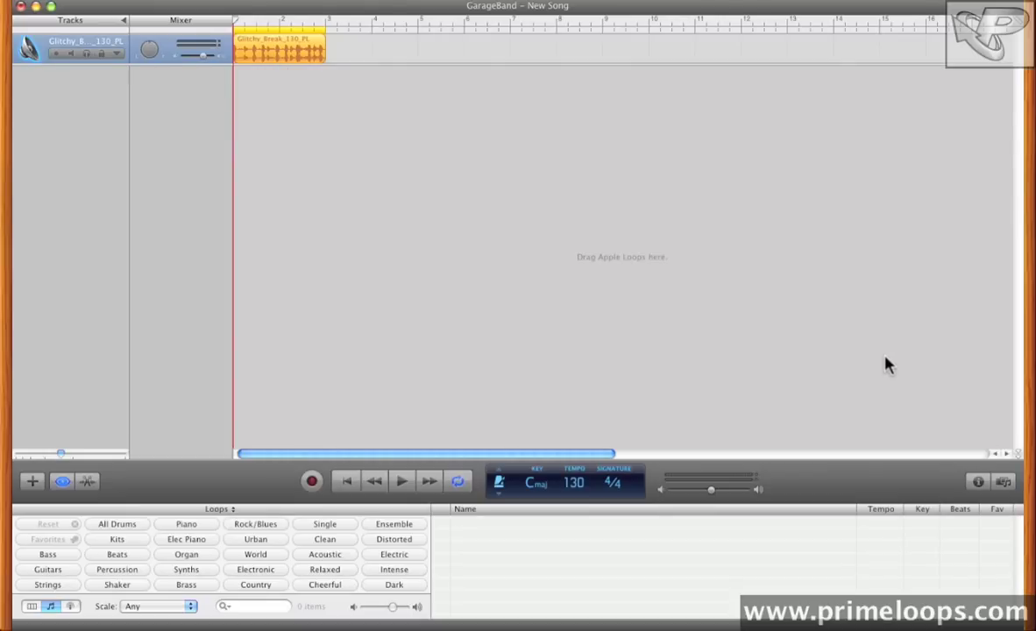
{"action": "left_click", "coordinate": [978, 482]}
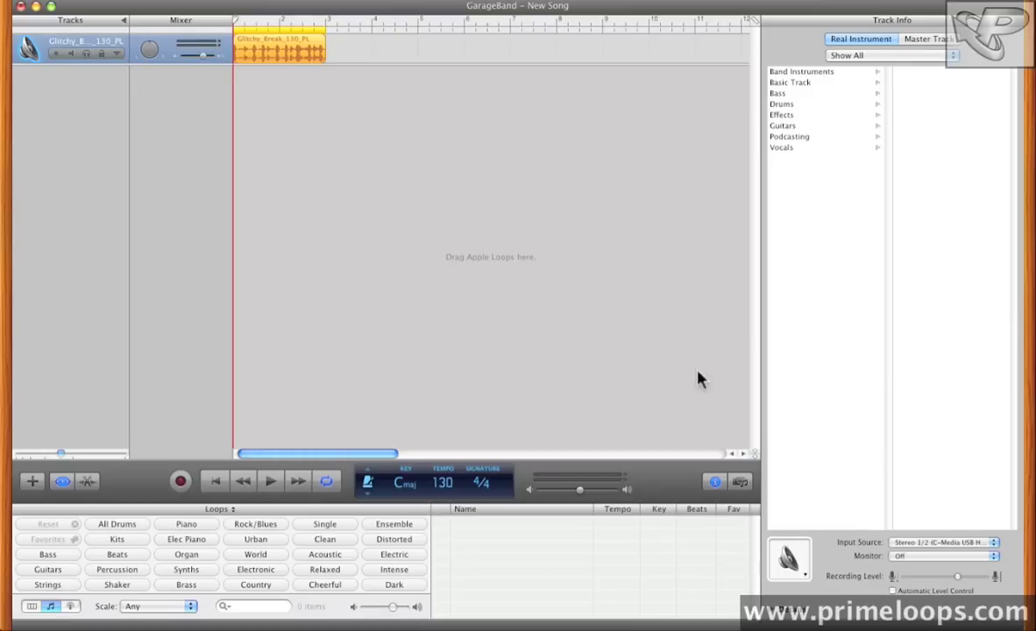
Step: Expand the track's Details and put AUFilter in the first empty effect slot
{"action": "left_click", "coordinate": [774, 610]}
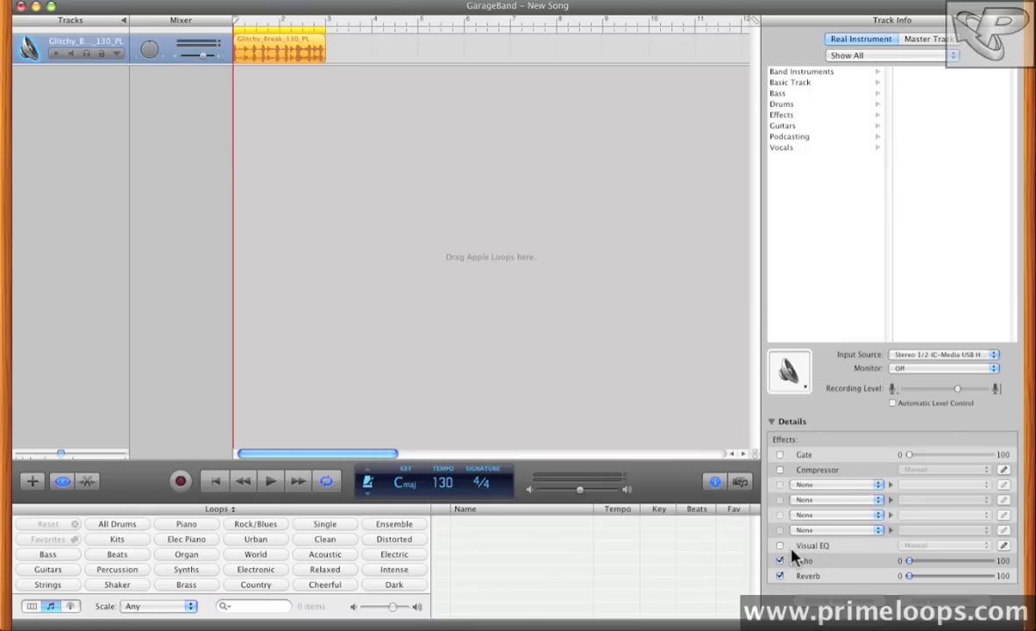
{"action": "left_click", "coordinate": [844, 486]}
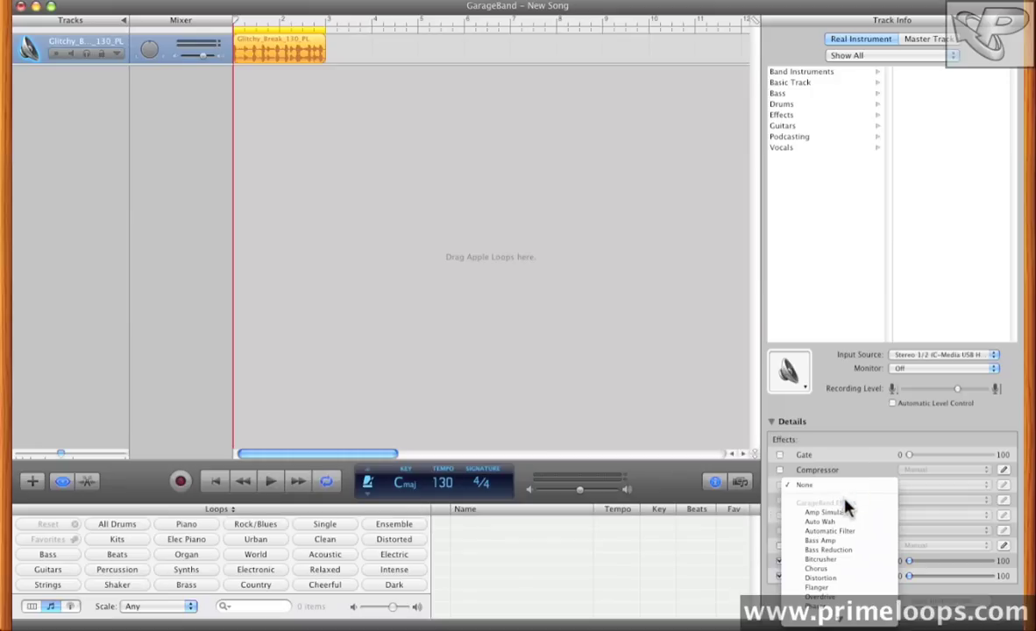
{"action": "scroll", "coordinate": [844, 565], "scroll_direction": "down", "scroll_amount": 5}
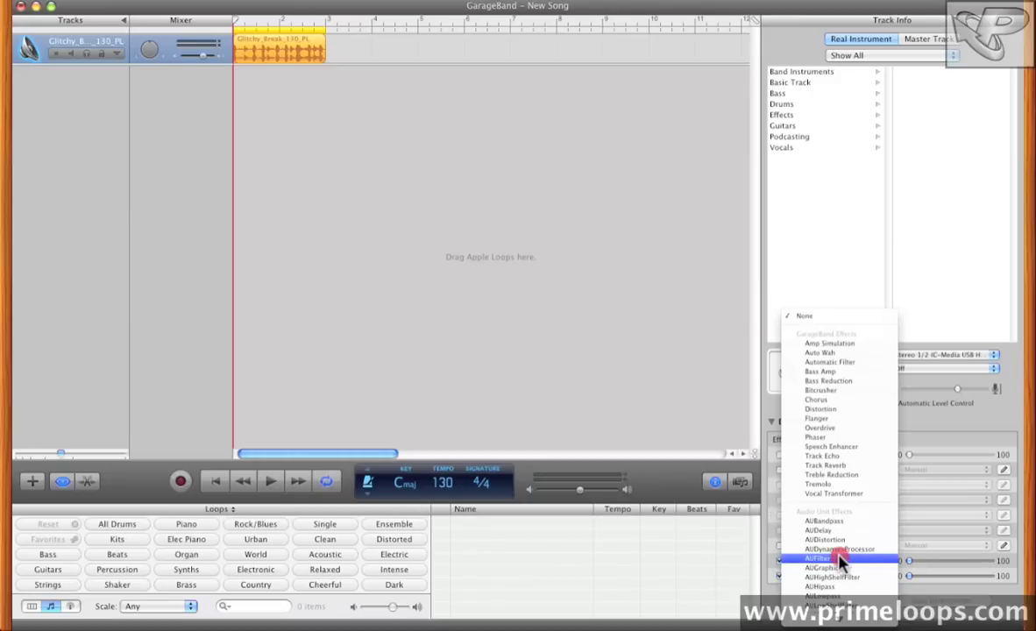
{"action": "left_click", "coordinate": [840, 559]}
Step: Put AUDistortion in the next effect slot and hide the info pane
{"action": "left_click", "coordinate": [802, 498]}
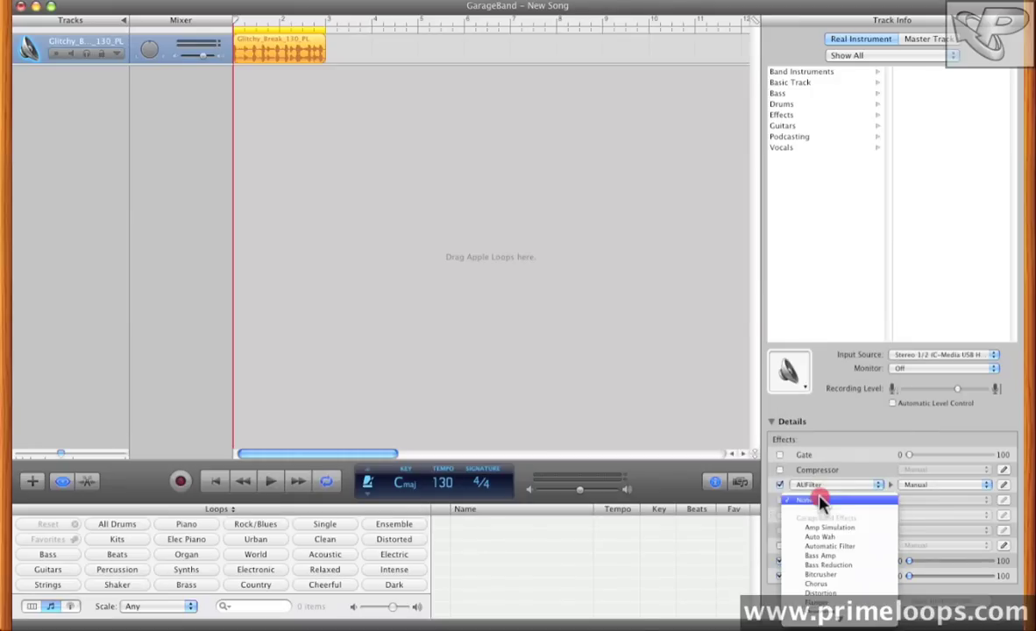
{"action": "scroll", "coordinate": [831, 577], "scroll_direction": "down", "scroll_amount": 5}
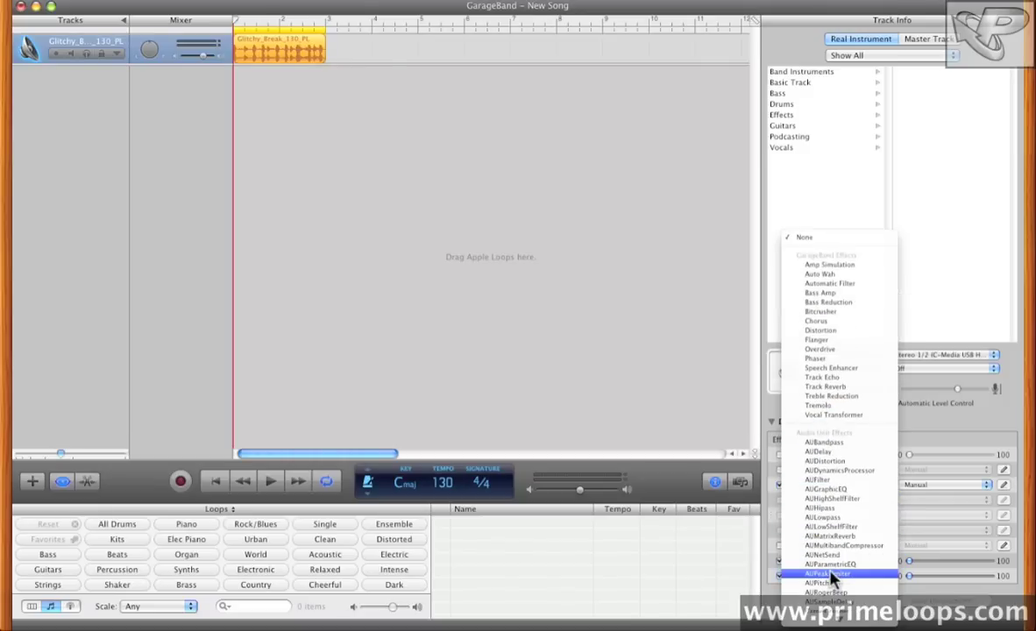
{"action": "scroll", "coordinate": [833, 577], "scroll_direction": "down", "scroll_amount": 2}
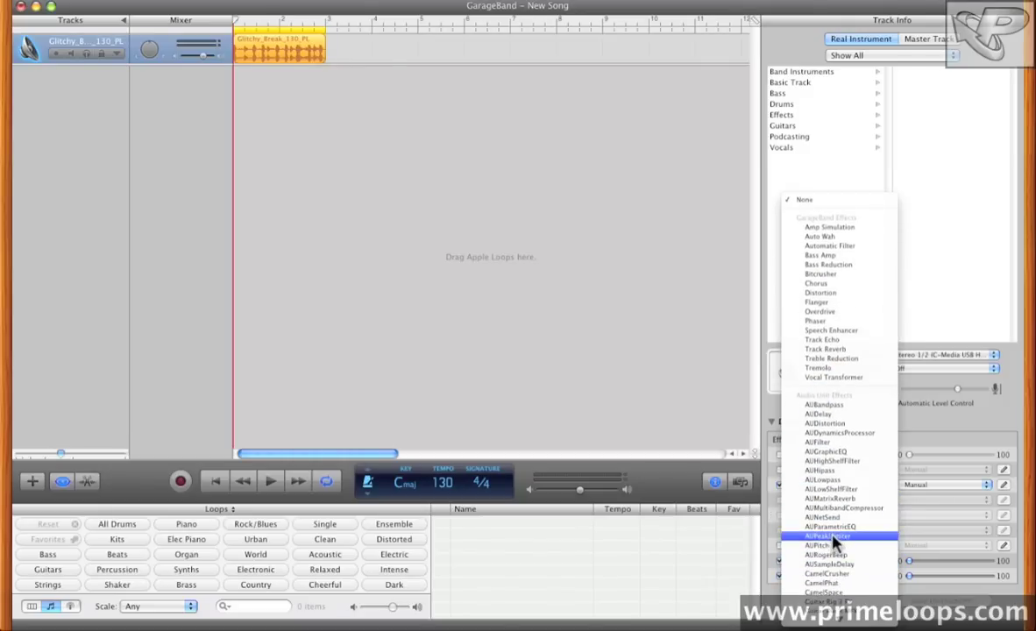
{"action": "left_click", "coordinate": [825, 423]}
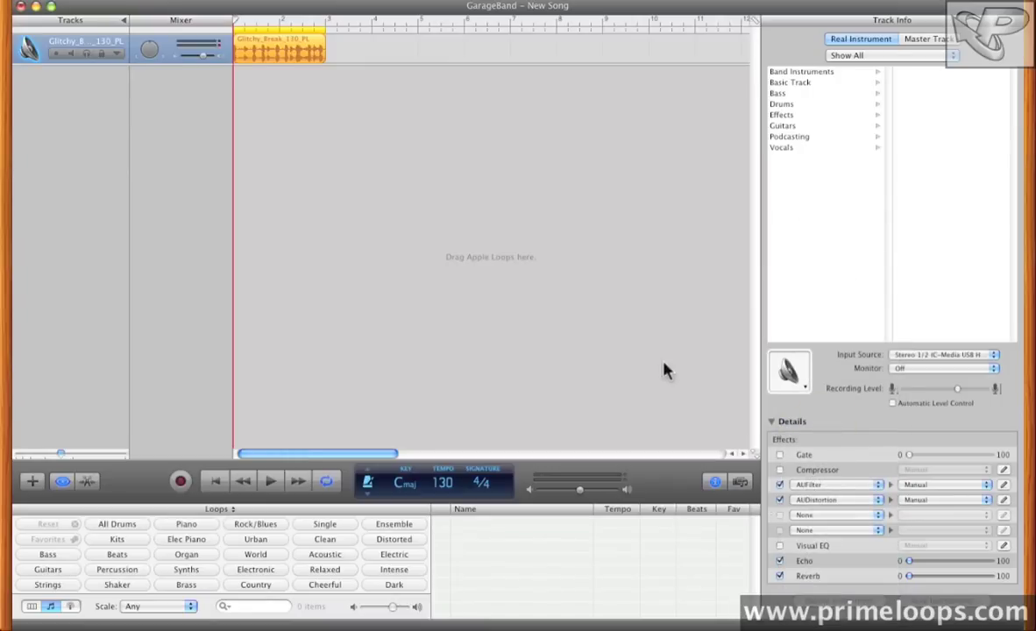
{"action": "left_click", "coordinate": [716, 483]}
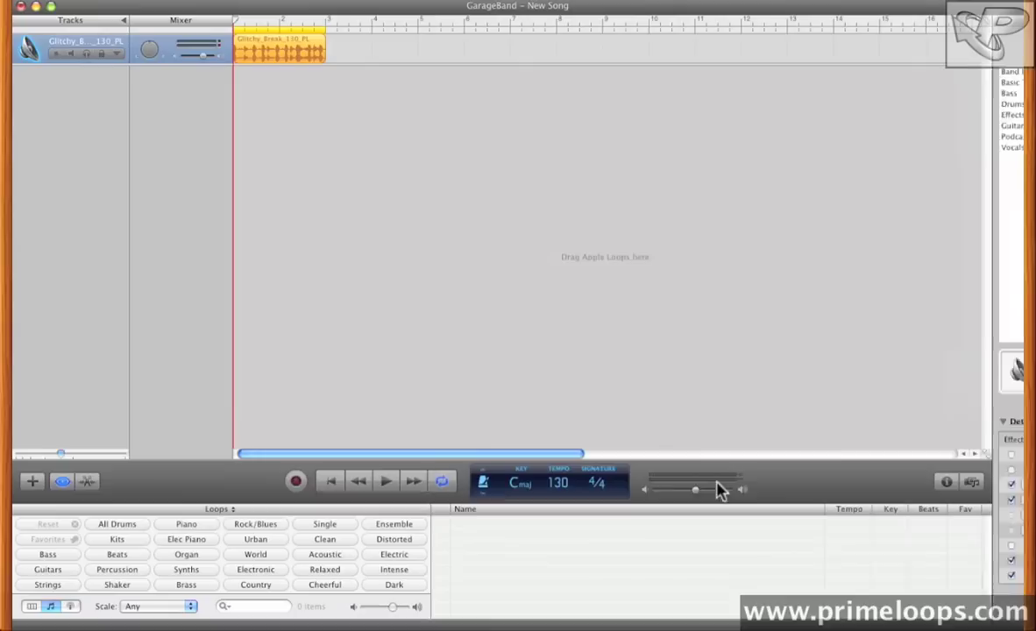
Step: Reveal the Glitchy Break track's automation lane and choose Add Automation… from its parameter list
{"action": "left_click", "coordinate": [159, 43]}
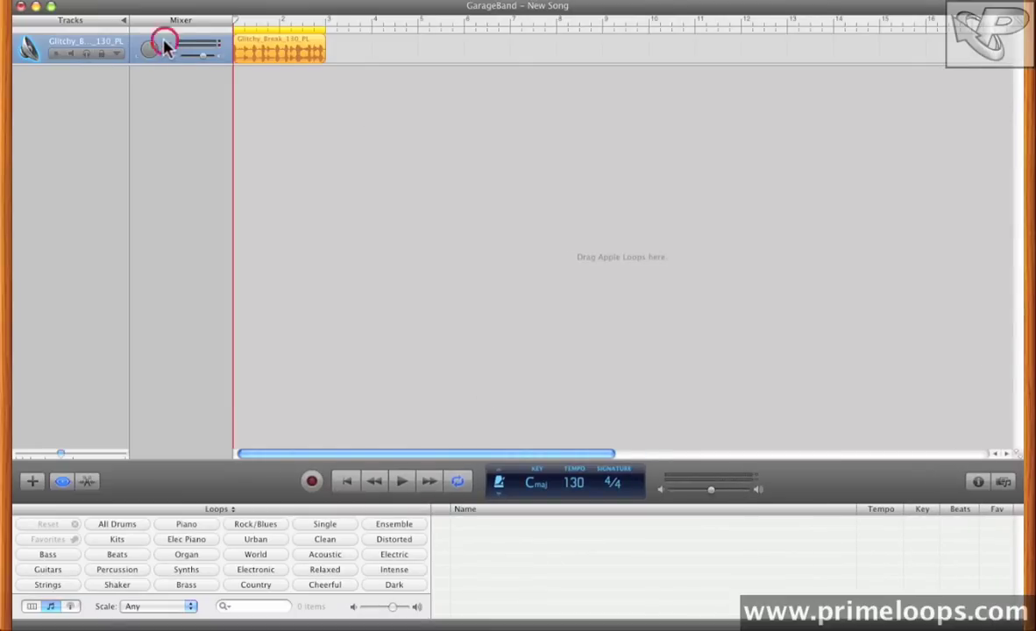
{"action": "left_click", "coordinate": [118, 53]}
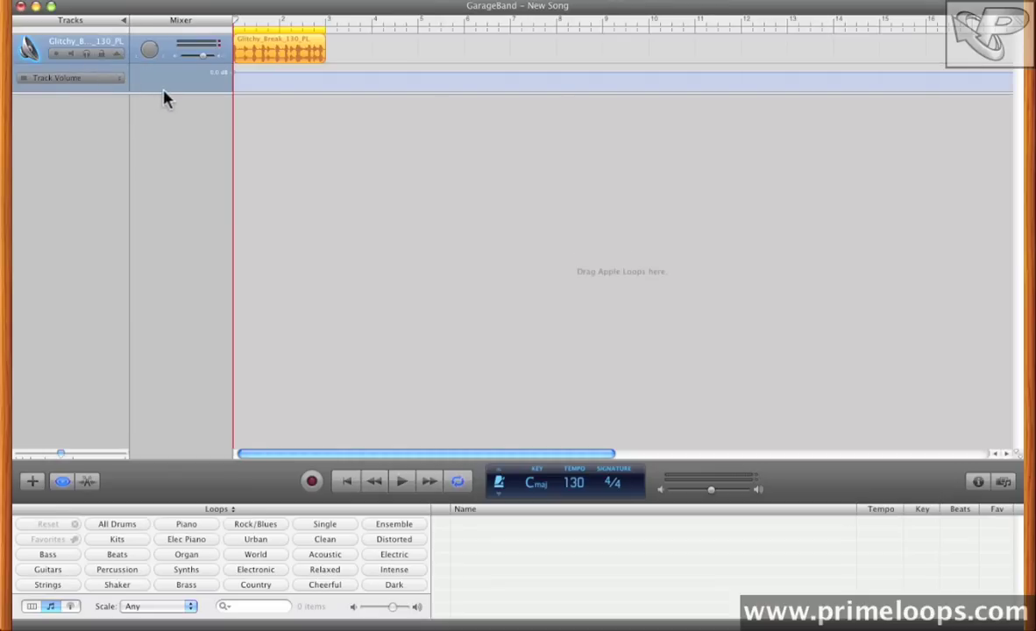
{"action": "left_click", "coordinate": [116, 77]}
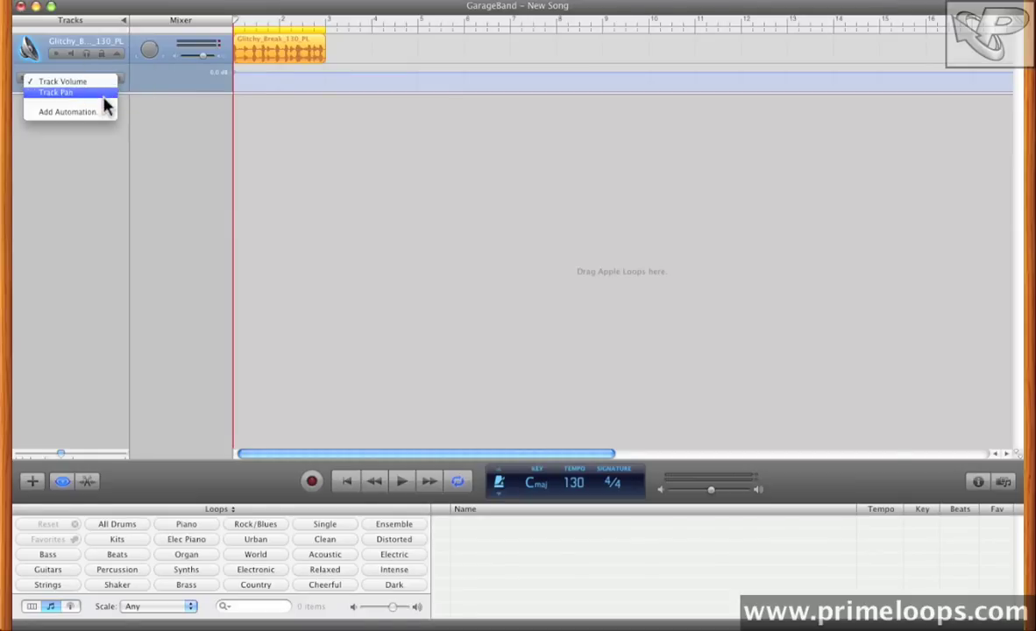
{"action": "left_click", "coordinate": [78, 115]}
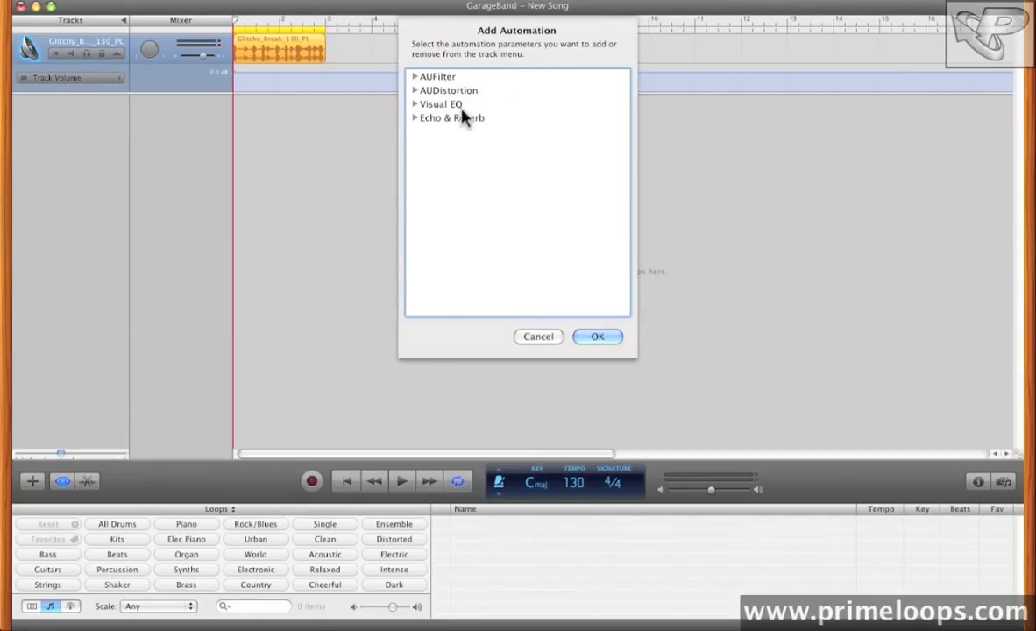
Step: Tick AUFilter low frequency and AUDistortion decimation for automation
{"action": "left_click", "coordinate": [415, 77]}
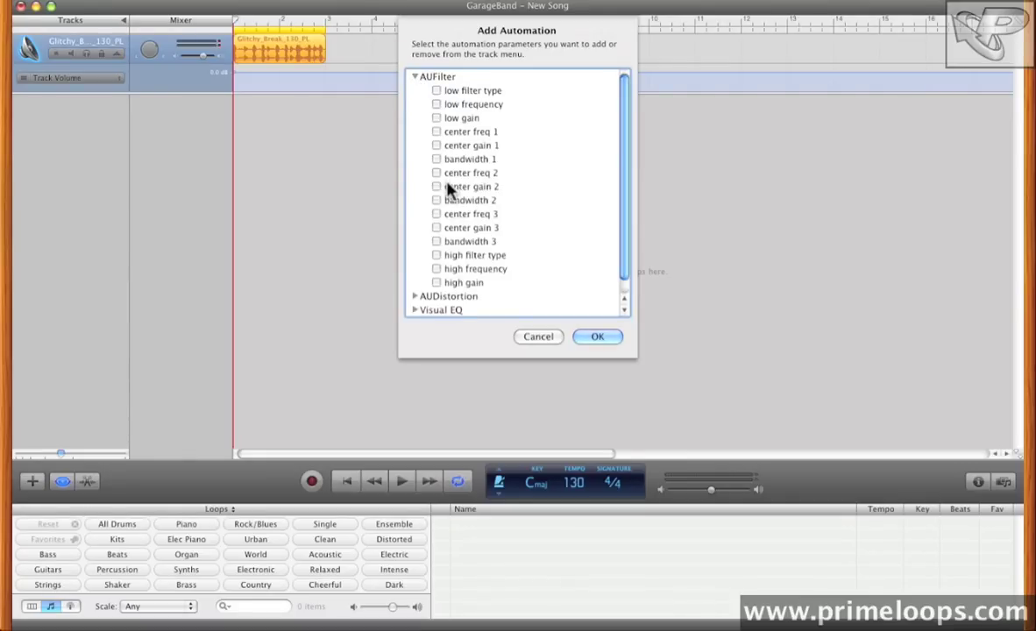
{"action": "scroll", "coordinate": [450, 247], "scroll_direction": "down", "scroll_amount": 1}
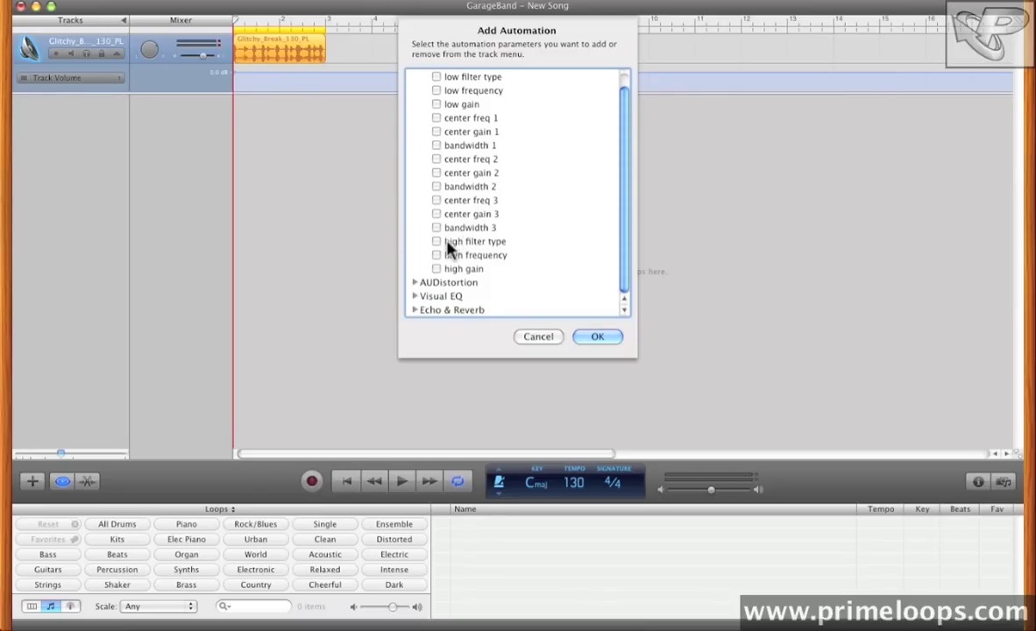
{"action": "scroll", "coordinate": [449, 248], "scroll_direction": "up", "scroll_amount": 1}
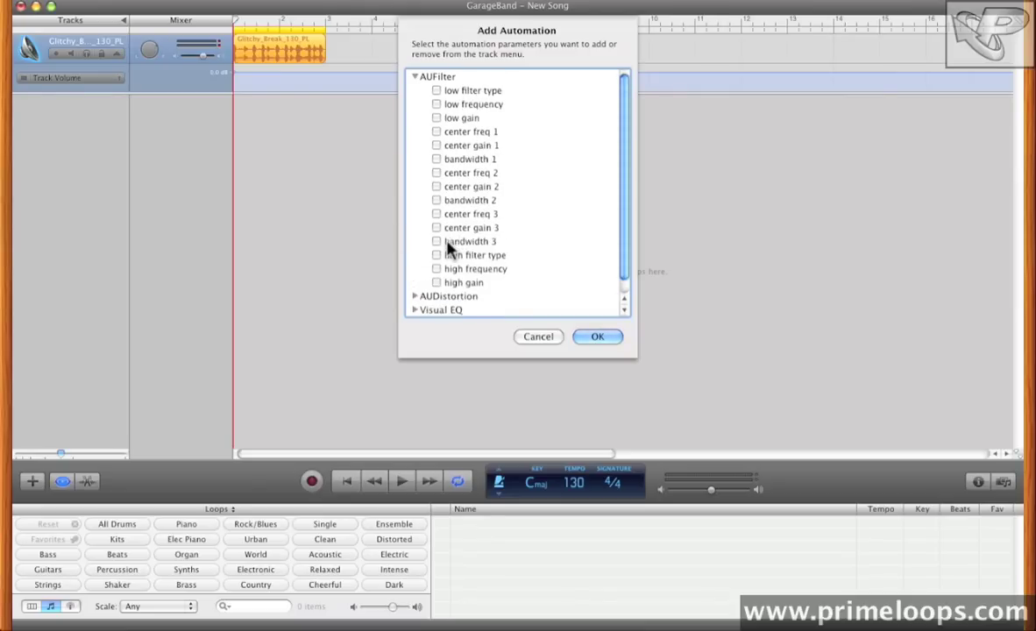
{"action": "left_click", "coordinate": [436, 104]}
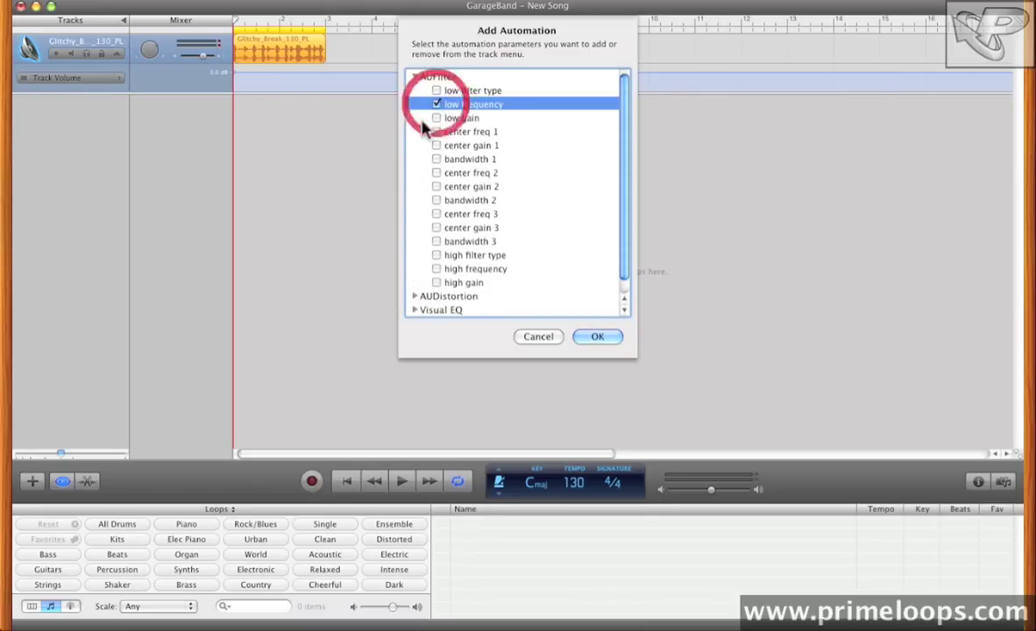
{"action": "left_click", "coordinate": [415, 77]}
{"action": "left_click", "coordinate": [416, 91]}
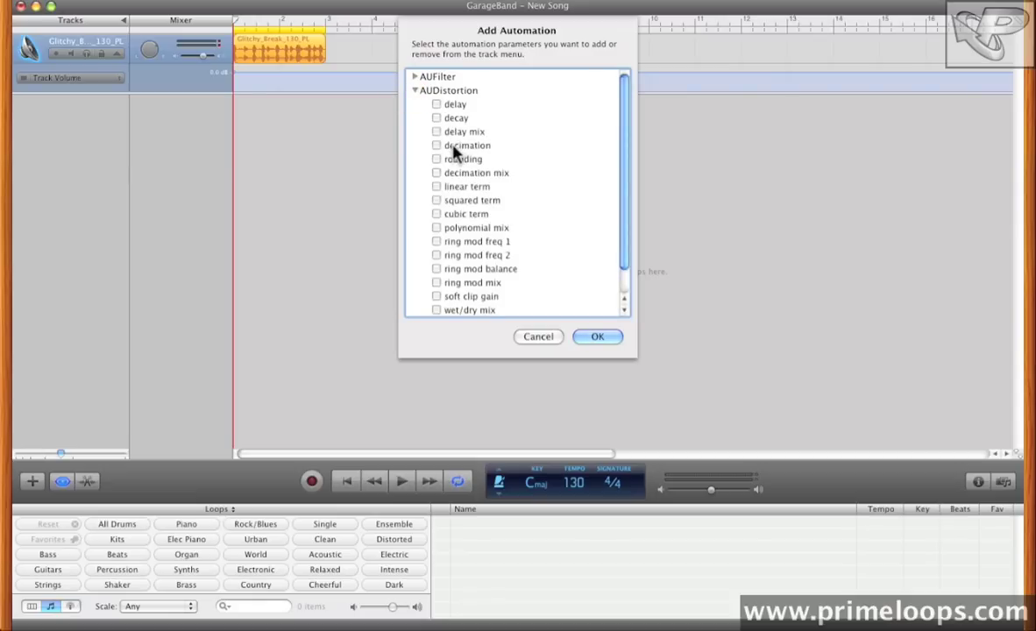
{"action": "scroll", "coordinate": [453, 151], "scroll_direction": "down", "scroll_amount": 1}
{"action": "left_click", "coordinate": [436, 117]}
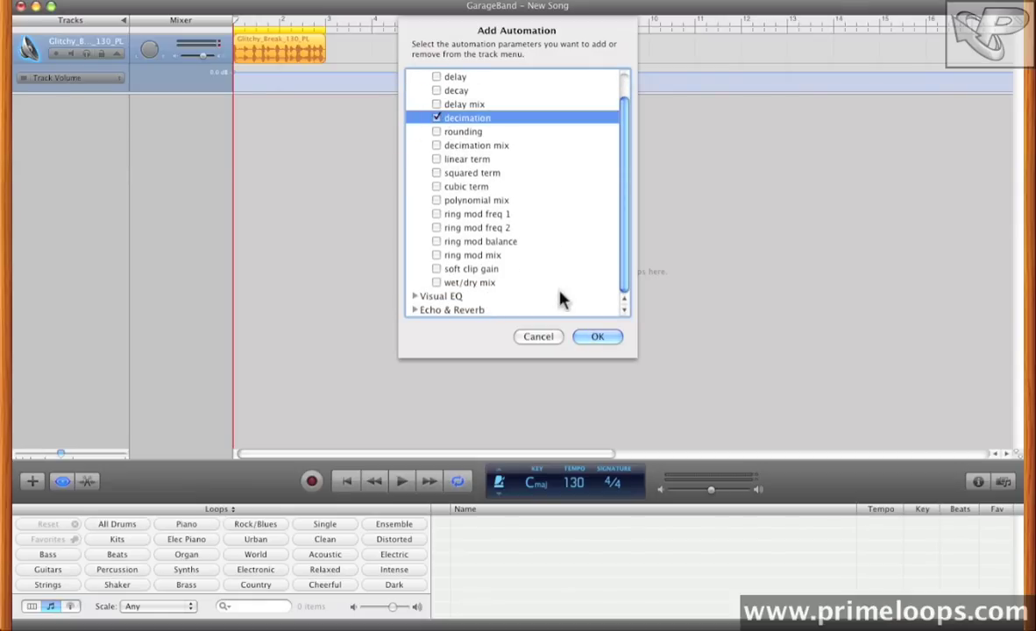
{"action": "scroll", "coordinate": [409, 113], "scroll_direction": "up", "scroll_amount": 1}
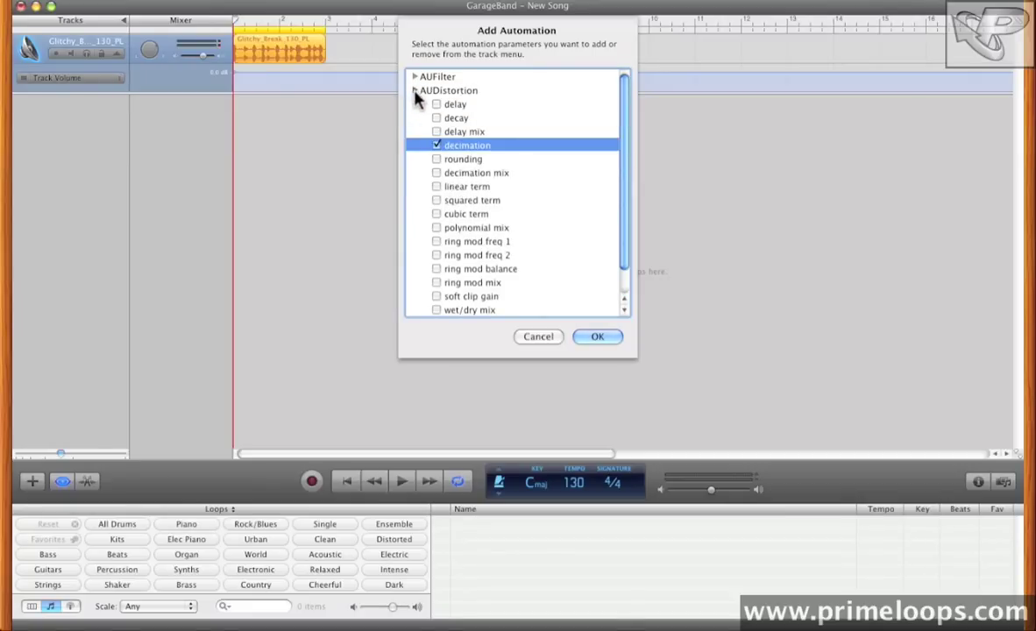
{"action": "left_click", "coordinate": [415, 90]}
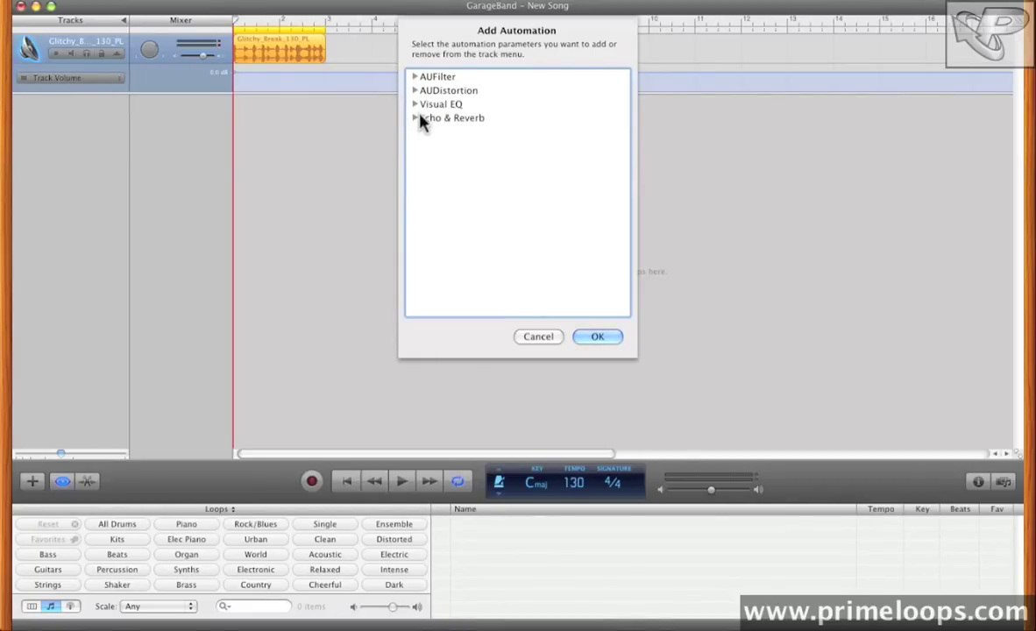
Step: Also tick Echo and Reverb under Echo & Reverb and confirm with OK
{"action": "left_click", "coordinate": [416, 120]}
{"action": "left_click", "coordinate": [437, 132]}
{"action": "left_click", "coordinate": [436, 145]}
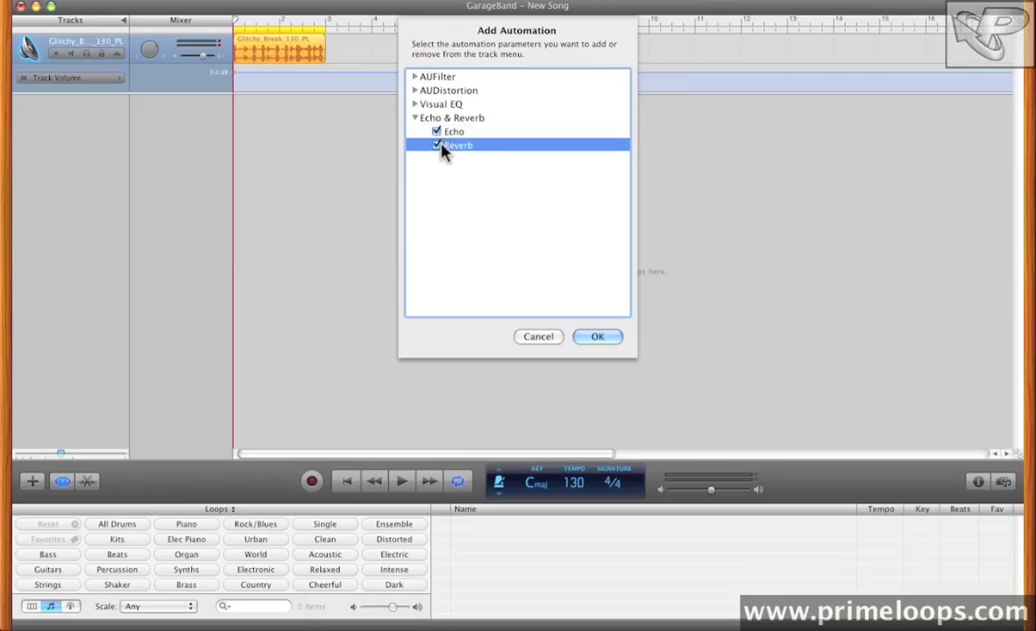
{"action": "left_click", "coordinate": [598, 339]}
{"action": "left_click", "coordinate": [117, 79]}
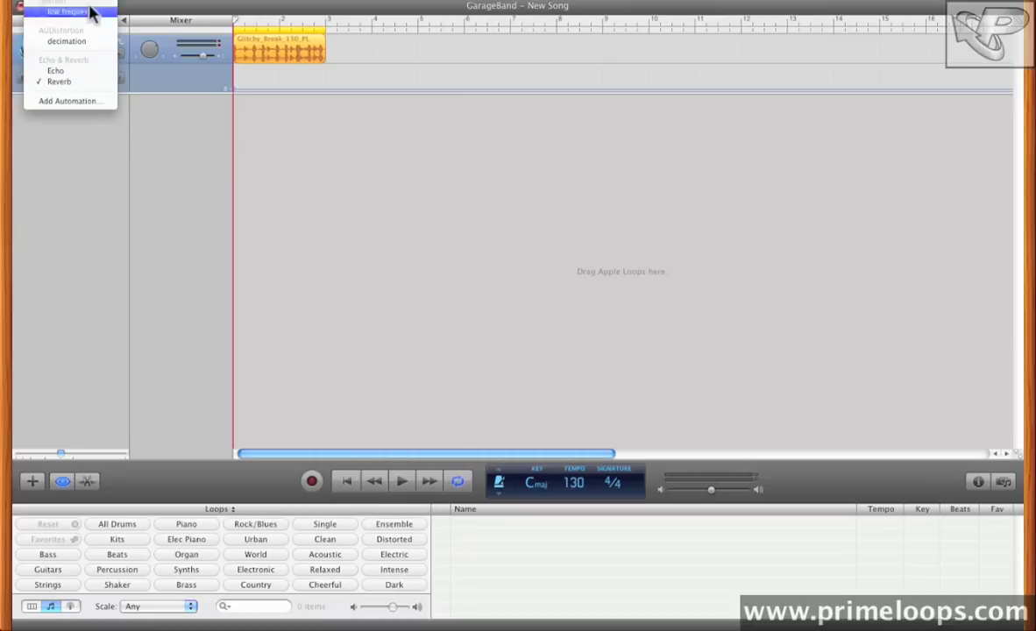
Step: Switch the automation lane to AUFilter low frequency and reopen Track Info with its effects
{"action": "left_click", "coordinate": [96, 82]}
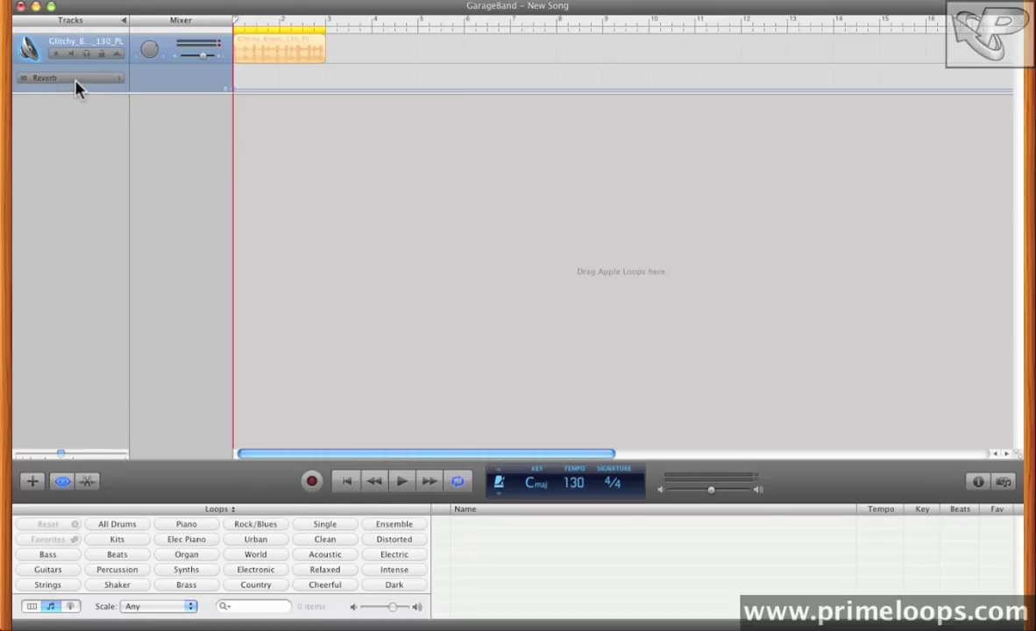
{"action": "left_click", "coordinate": [75, 81]}
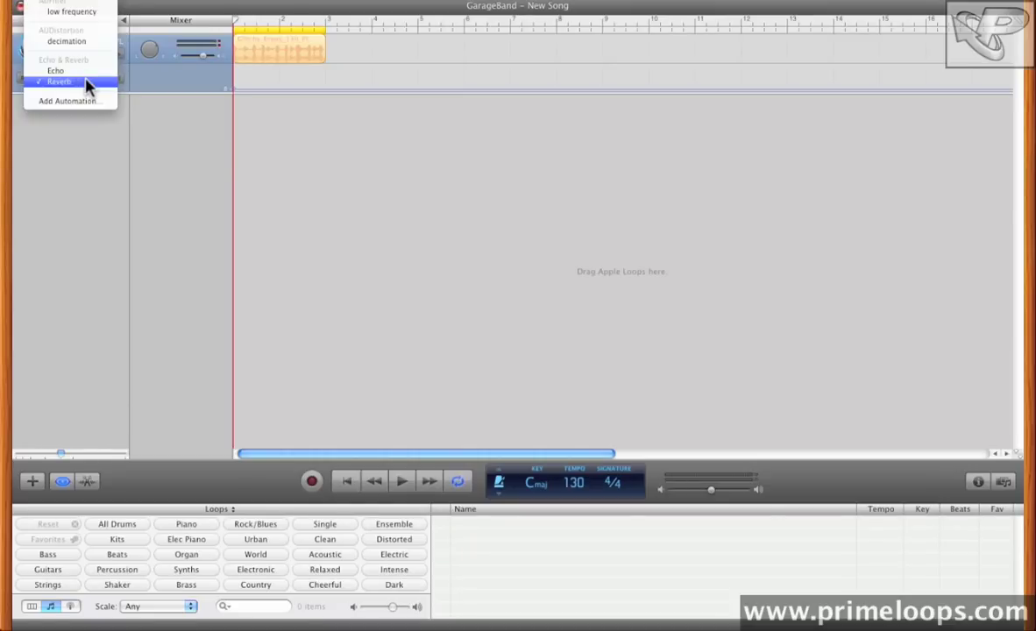
{"action": "left_click", "coordinate": [75, 13]}
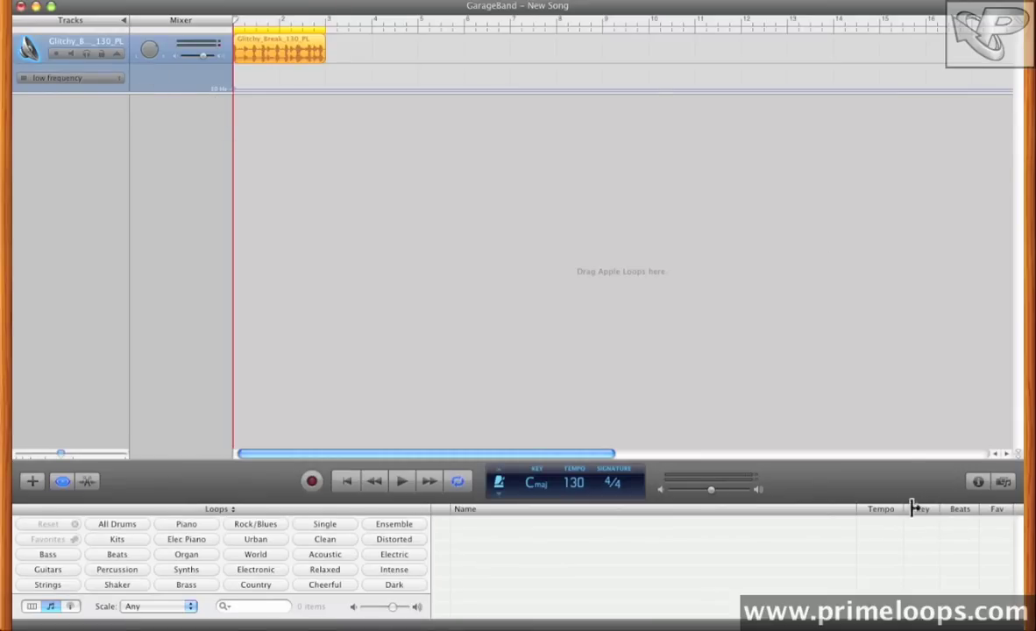
{"action": "left_click", "coordinate": [978, 481]}
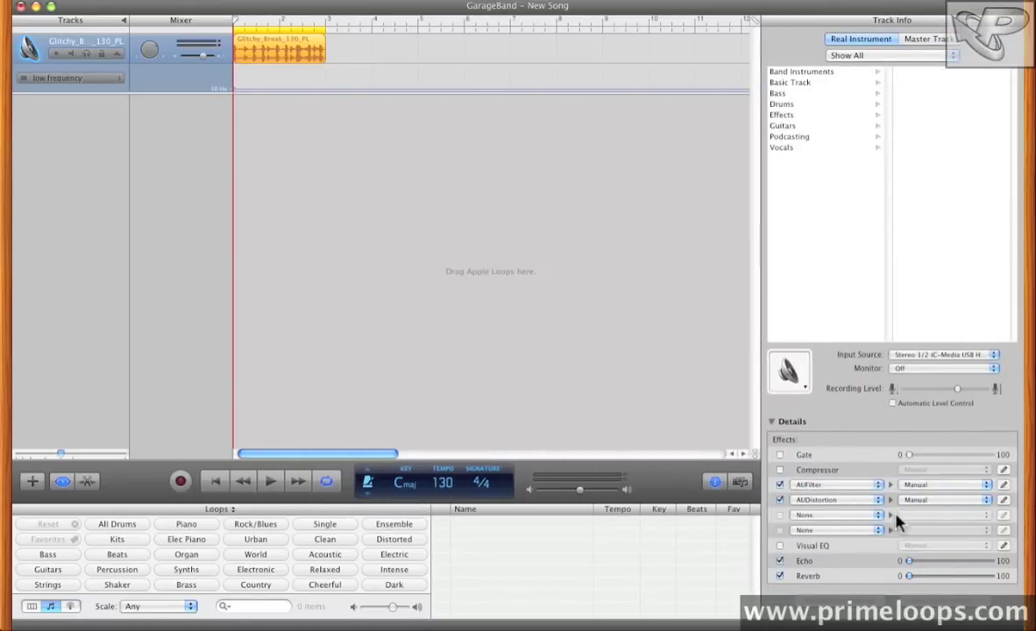
{"action": "left_click", "coordinate": [1004, 485]}
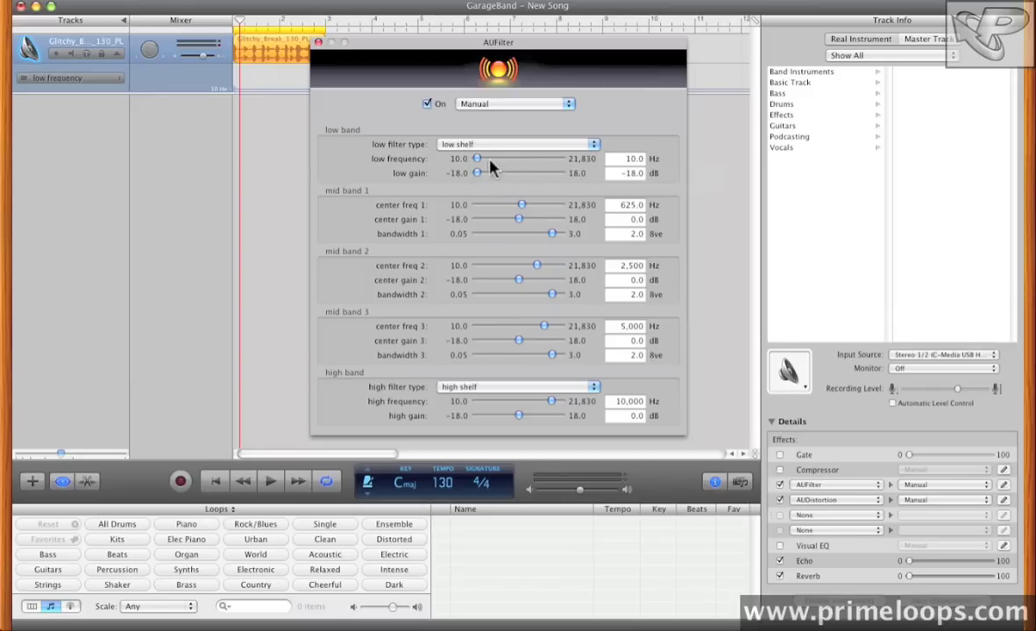
{"action": "key", "text": "space"}
{"action": "left_click_drag", "start_coordinate": [476, 158], "coordinate": [430, 158]}
{"action": "key", "text": "space"}
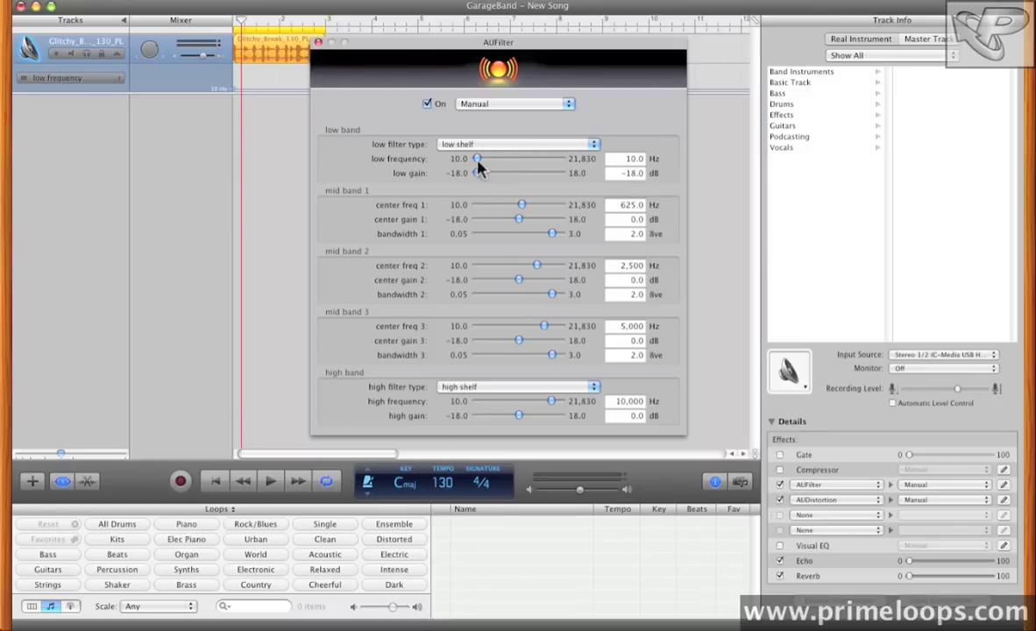
{"action": "left_click", "coordinate": [318, 43]}
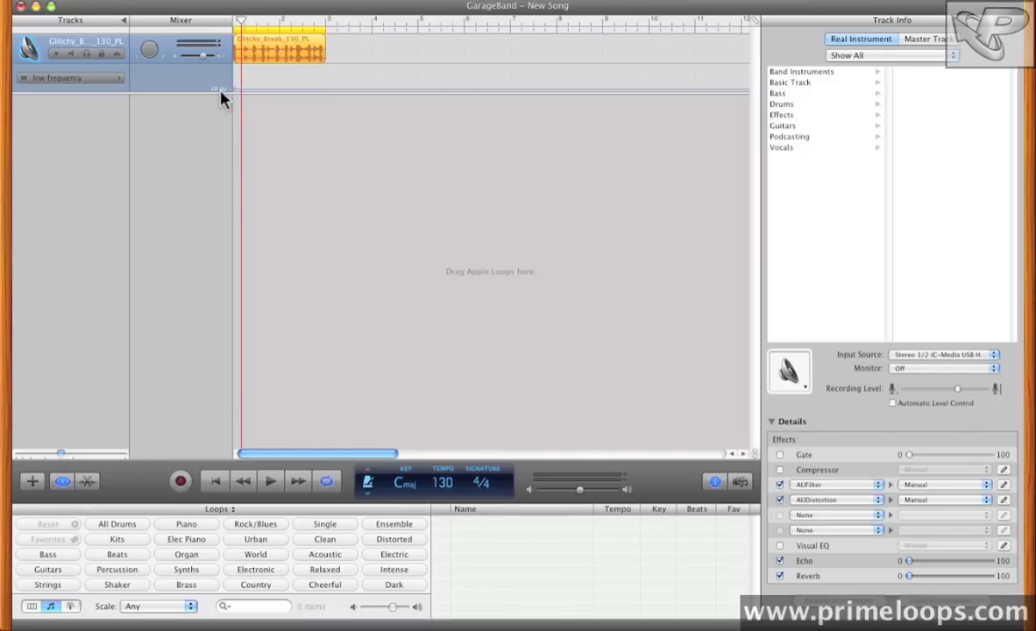
Step: Add three low frequency points near bar 3, raising the middle to about 8943 Hz
{"action": "left_click", "coordinate": [236, 31]}
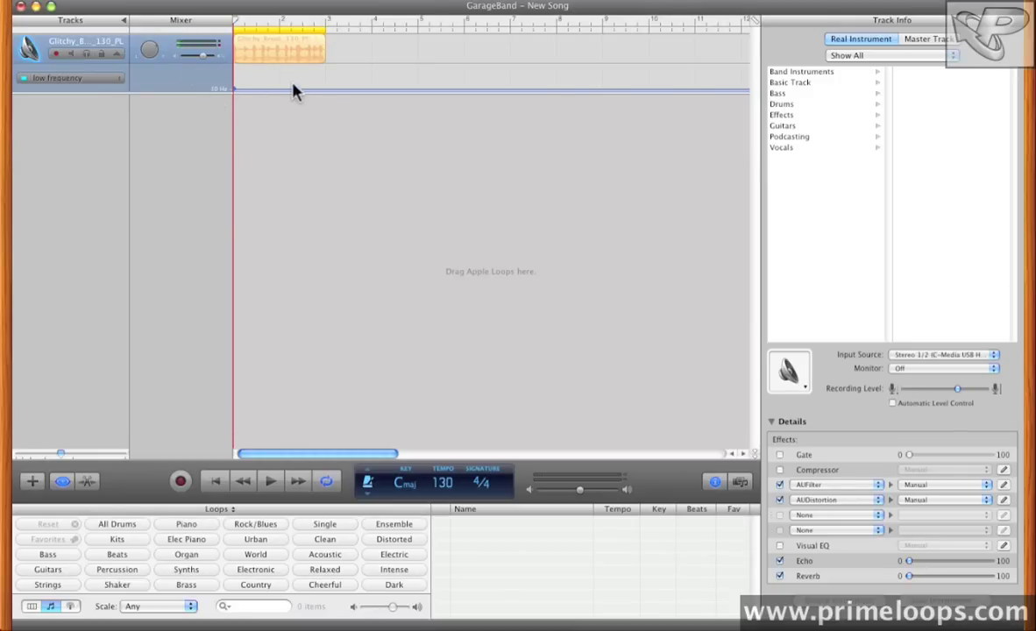
{"action": "left_click", "coordinate": [263, 177]}
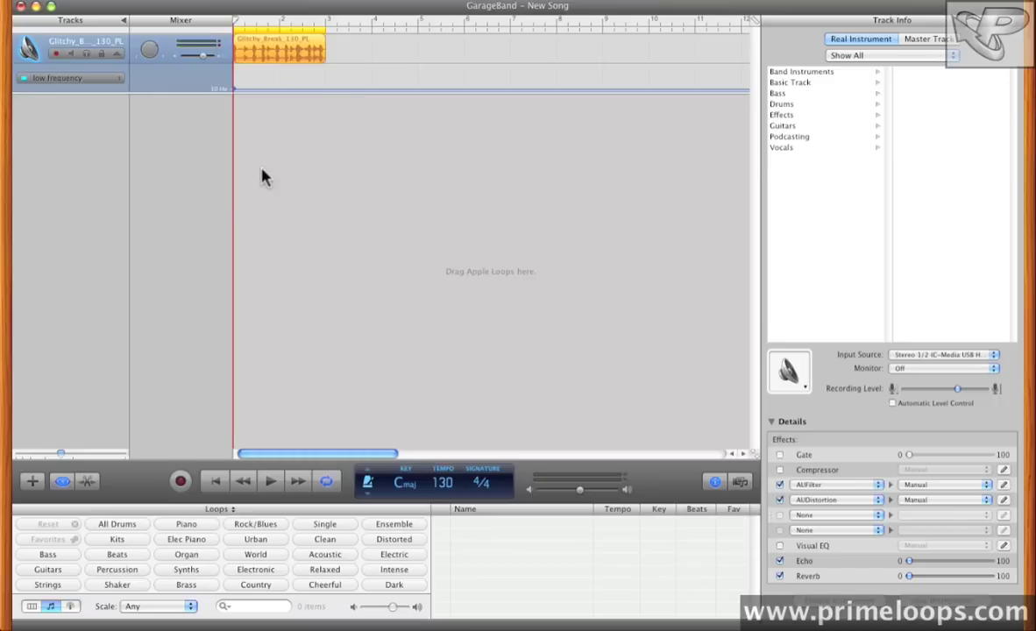
{"action": "left_click", "coordinate": [305, 91]}
{"action": "left_click", "coordinate": [326, 90]}
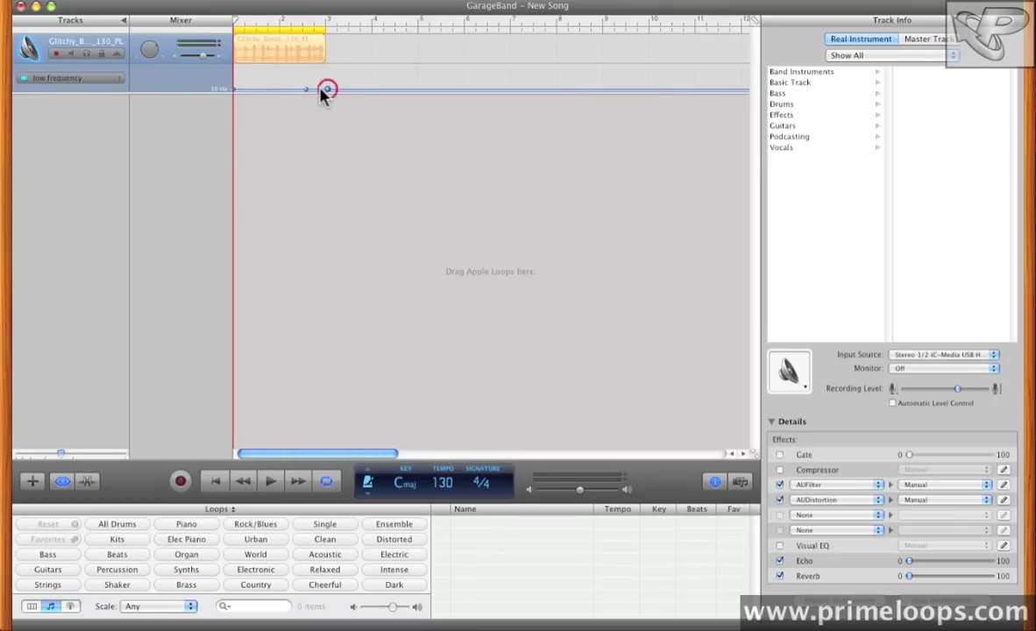
{"action": "left_click", "coordinate": [319, 91]}
{"action": "left_click_drag", "start_coordinate": [321, 91], "coordinate": [321, 82]}
{"action": "left_click", "coordinate": [312, 92]}
{"action": "left_click_drag", "start_coordinate": [319, 85], "coordinate": [323, 91]}
Step: Play the song to audition the low frequency spike
{"action": "key", "text": "space"}
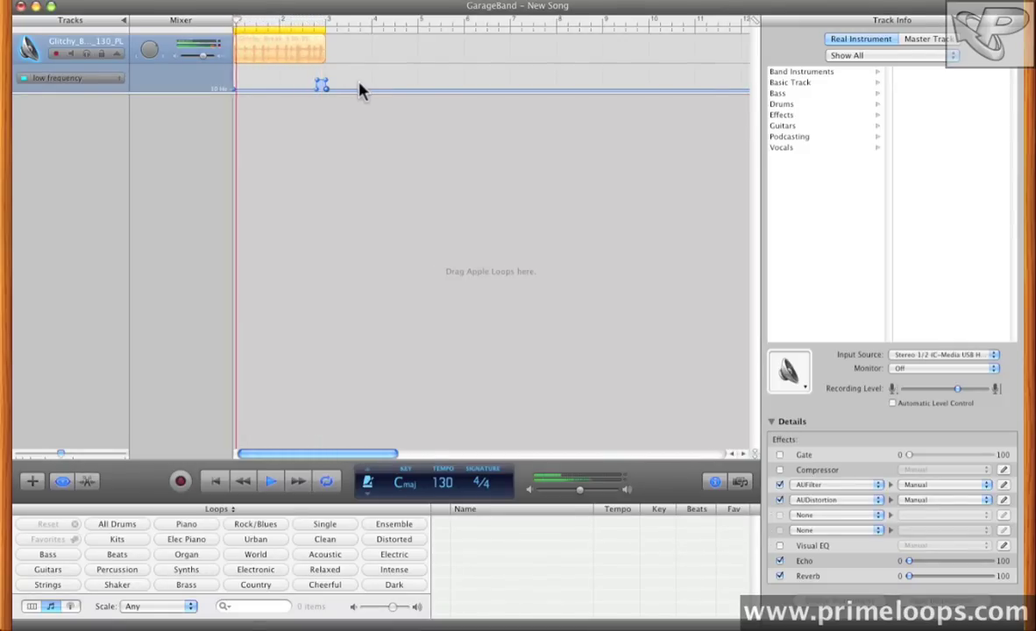
{"action": "left_click", "coordinate": [321, 85]}
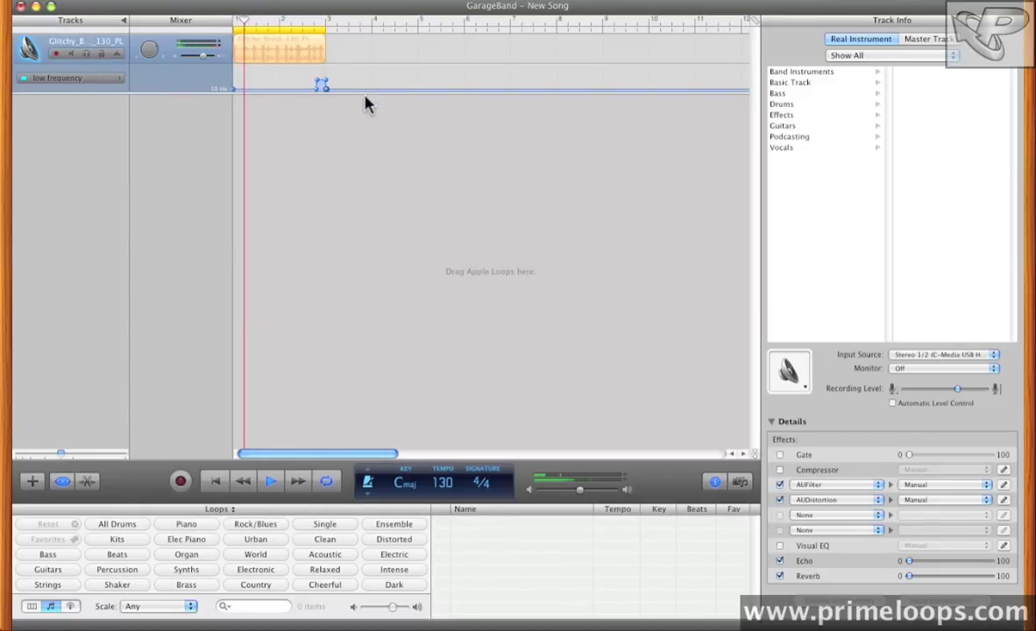
{"action": "key", "text": "space"}
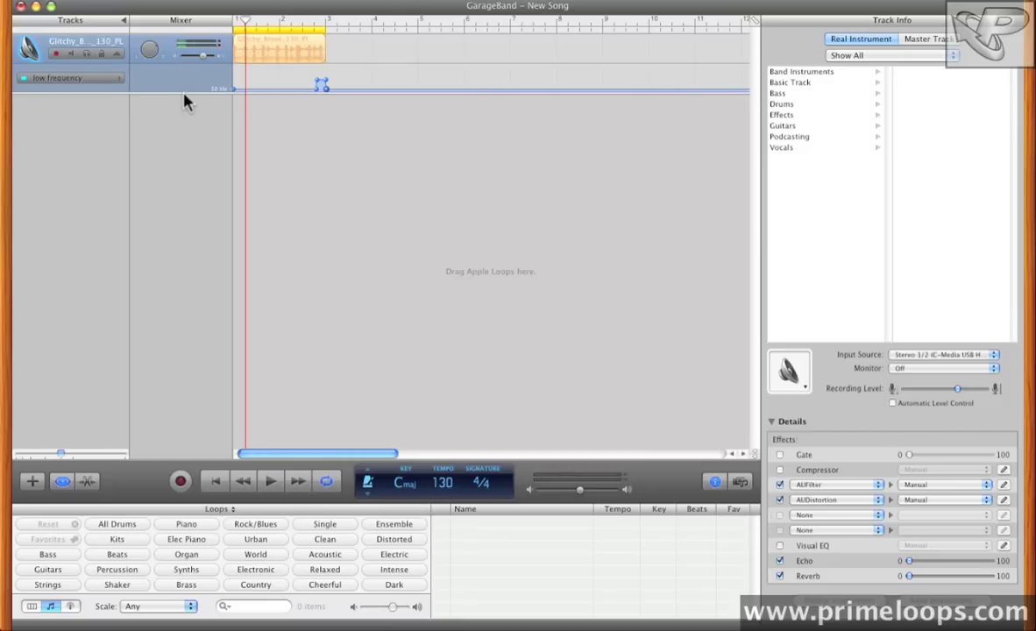
{"action": "left_click", "coordinate": [116, 78]}
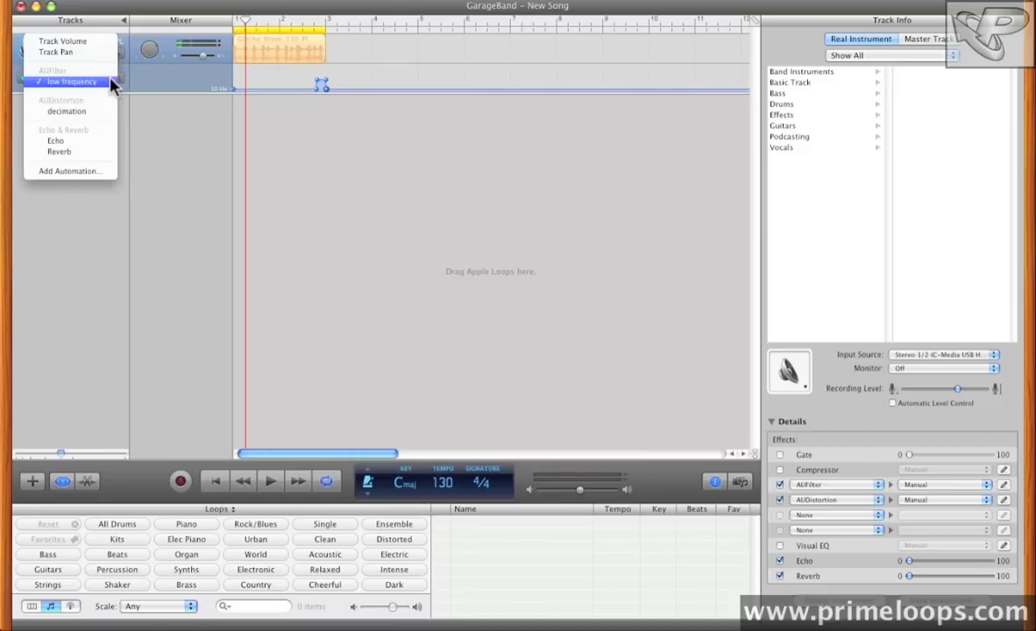
Step: Show the Reverb lane, raise a short bump near bar 3, and preview it
{"action": "left_click", "coordinate": [92, 153]}
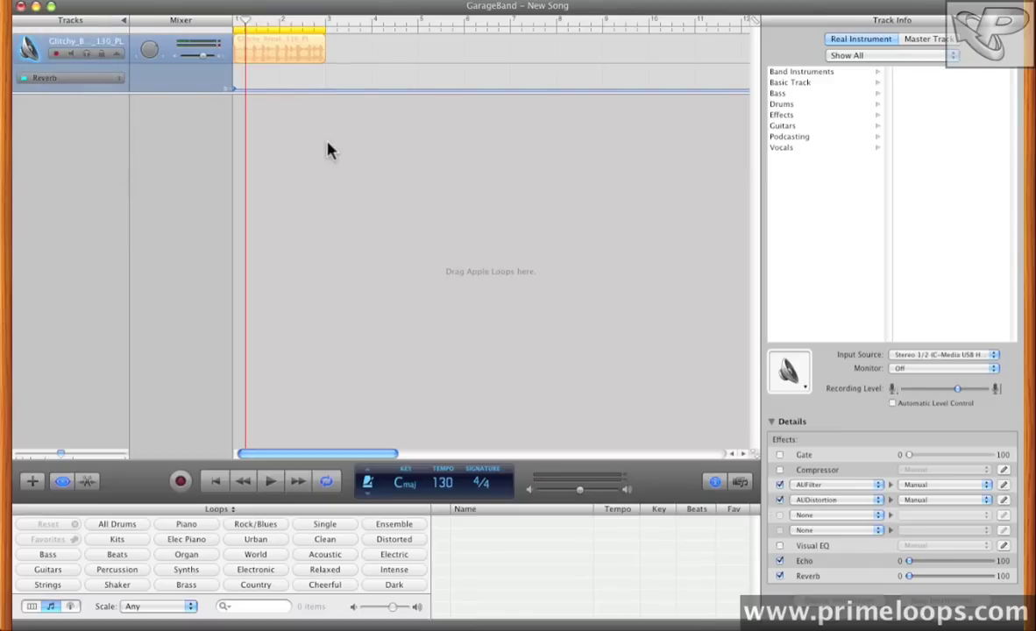
{"action": "left_click", "coordinate": [314, 89]}
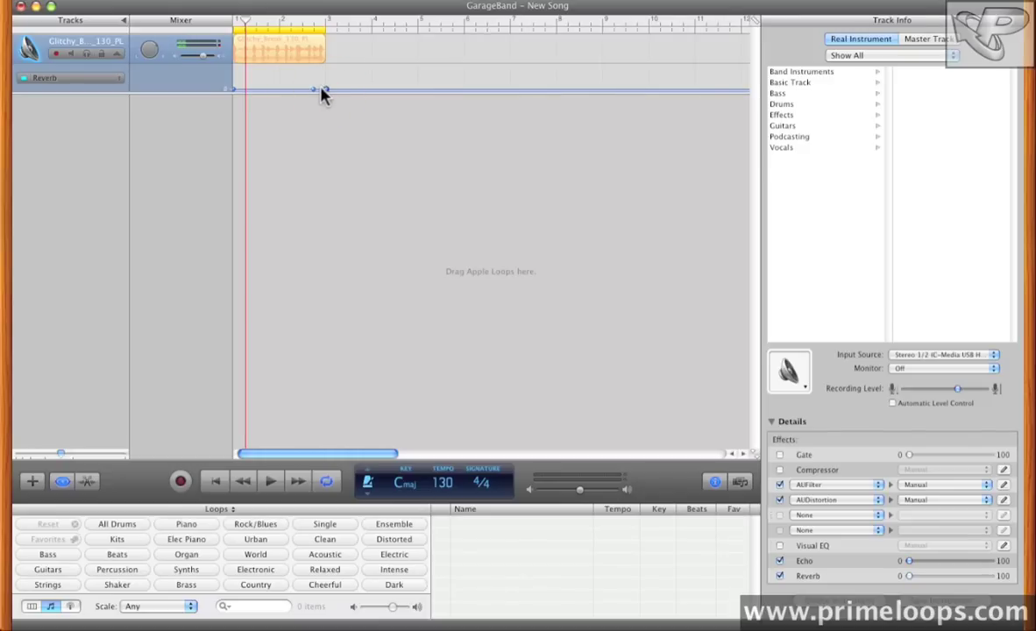
{"action": "mouse_move", "coordinate": [321, 89]}
{"action": "left_mouse_down"}
{"action": "mouse_move", "coordinate": [326, 76]}
{"action": "mouse_move", "coordinate": [316, 79]}
{"action": "left_mouse_up"}
{"action": "key", "text": "space"}
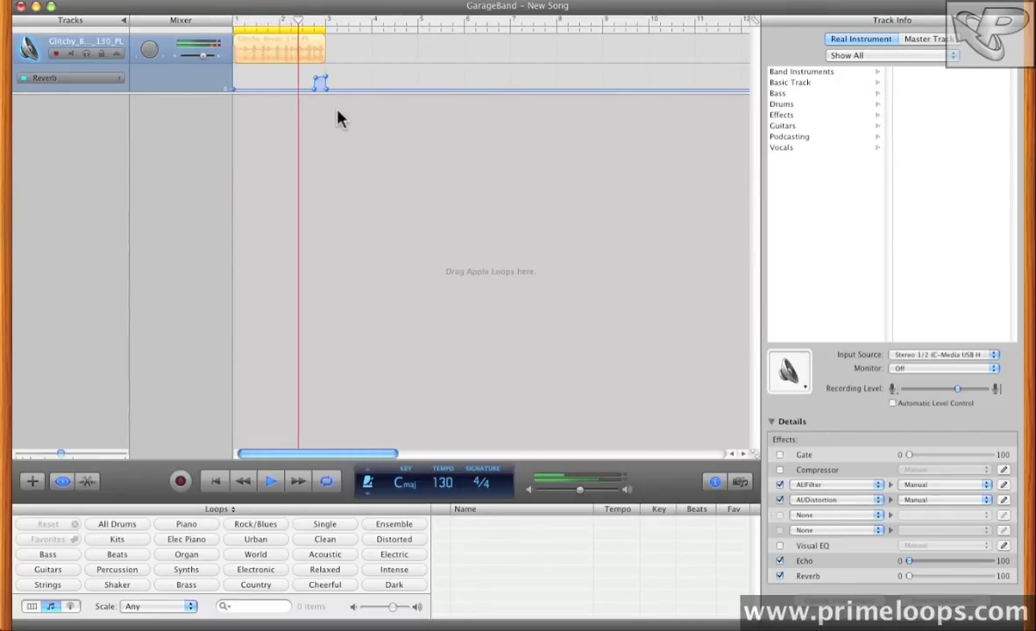
{"action": "key", "text": "space"}
{"action": "left_click", "coordinate": [312, 54]}
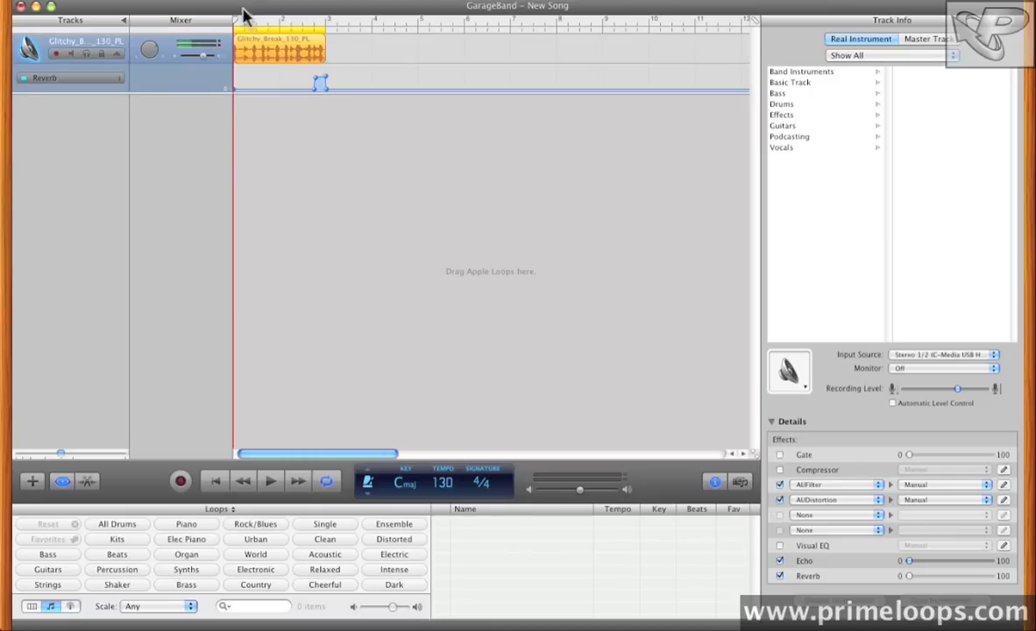
Step: Paste a copy of Glitchy_Break_130_PL at bar 3 and extend the cycle over both regions
{"action": "left_click", "coordinate": [293, 17]}
{"action": "left_click_drag", "start_coordinate": [296, 19], "coordinate": [326, 17]}
{"action": "key", "text": "super+v"}
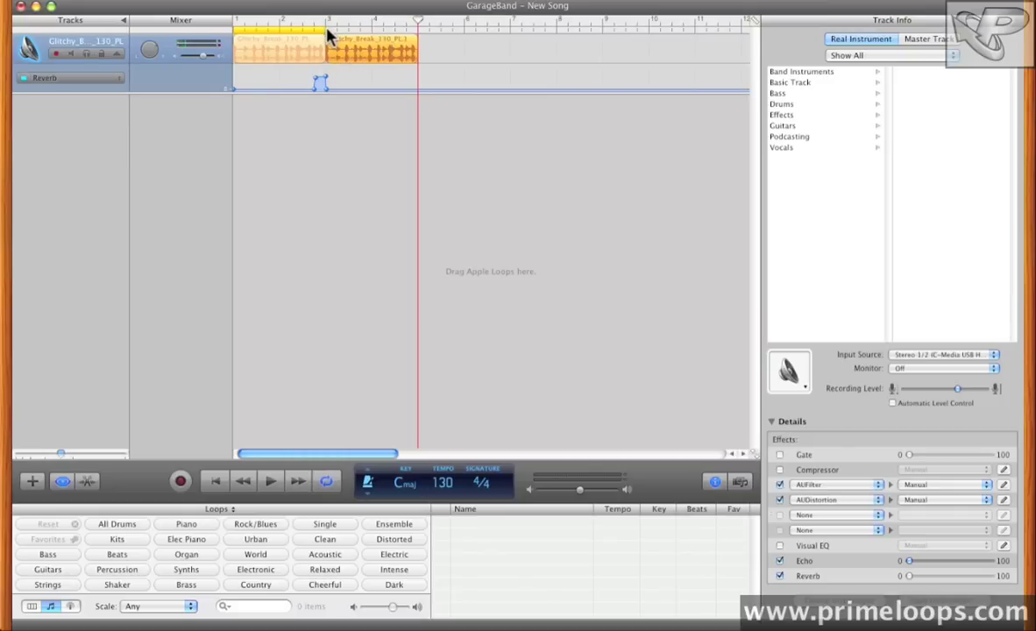
{"action": "left_click_drag", "start_coordinate": [321, 28], "coordinate": [417, 27]}
{"action": "left_click", "coordinate": [171, 123]}
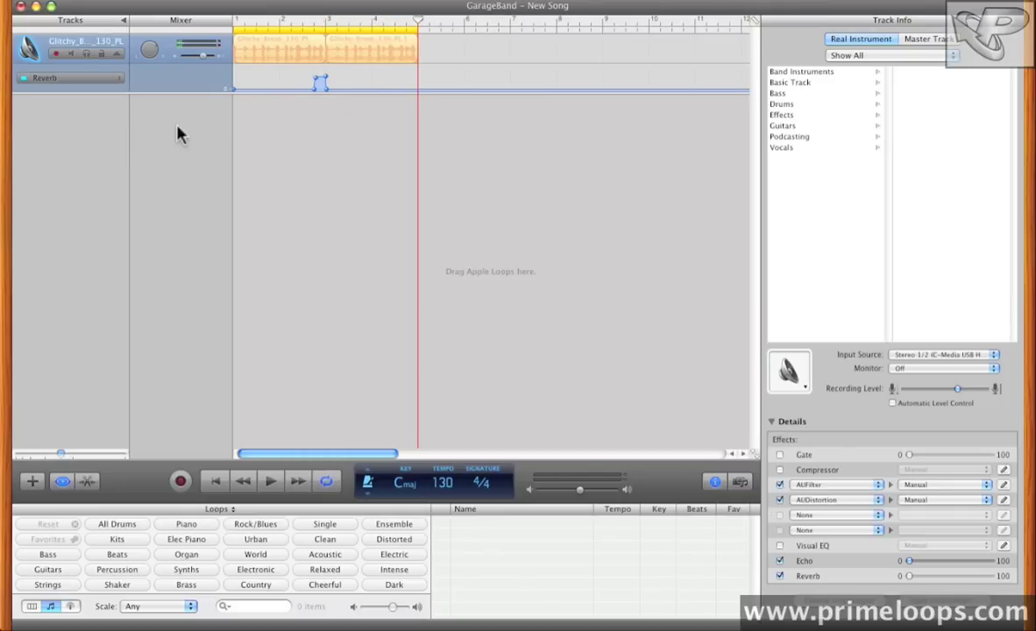
Step: Show the Echo lane, add a short bump after bar 3 peaking near 40, and play it
{"action": "left_click", "coordinate": [101, 81]}
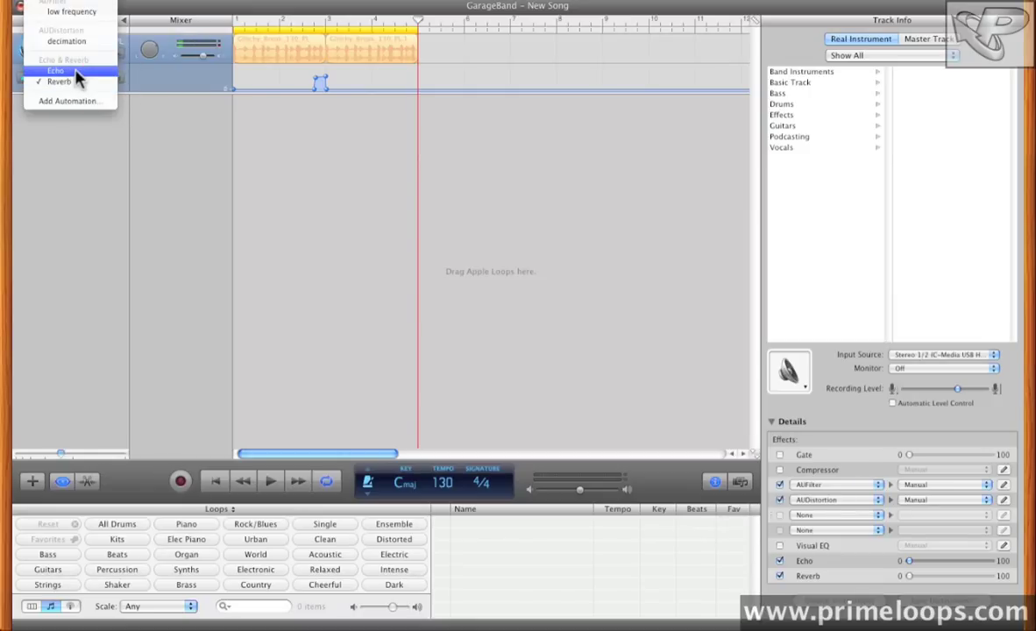
{"action": "left_click", "coordinate": [58, 70]}
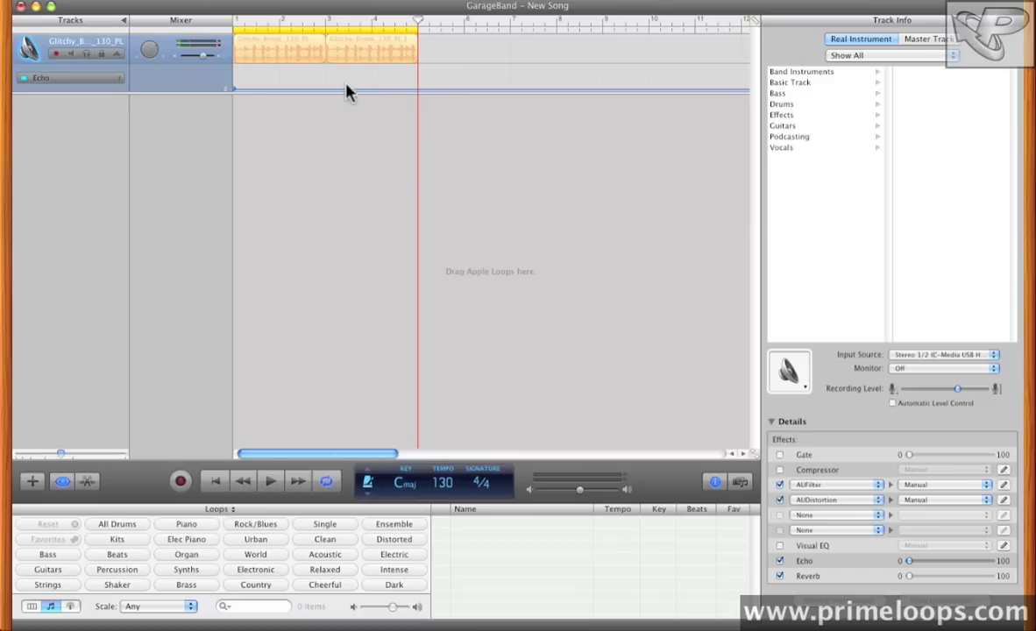
{"action": "left_click", "coordinate": [348, 90]}
{"action": "left_click", "coordinate": [362, 89]}
{"action": "left_click_drag", "start_coordinate": [358, 94], "coordinate": [347, 78]}
{"action": "left_click_drag", "start_coordinate": [417, 19], "coordinate": [237, 19]}
{"action": "key", "text": "space"}
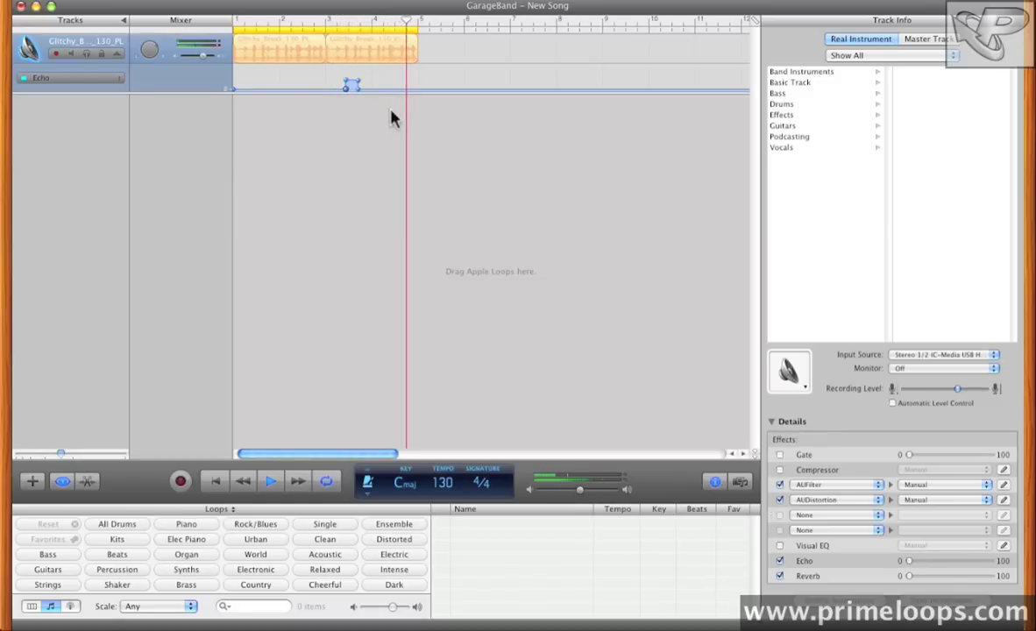
{"action": "key", "text": "space"}
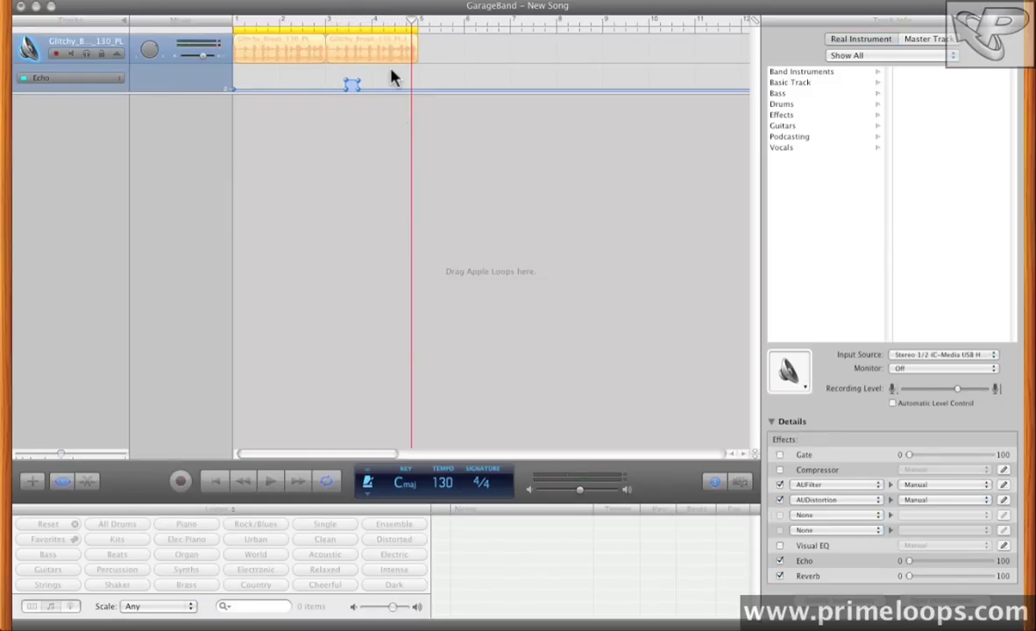
Step: Switch the lane to decimation and add a spike just before bar 5 at about 19.74%
{"action": "left_click", "coordinate": [70, 79]}
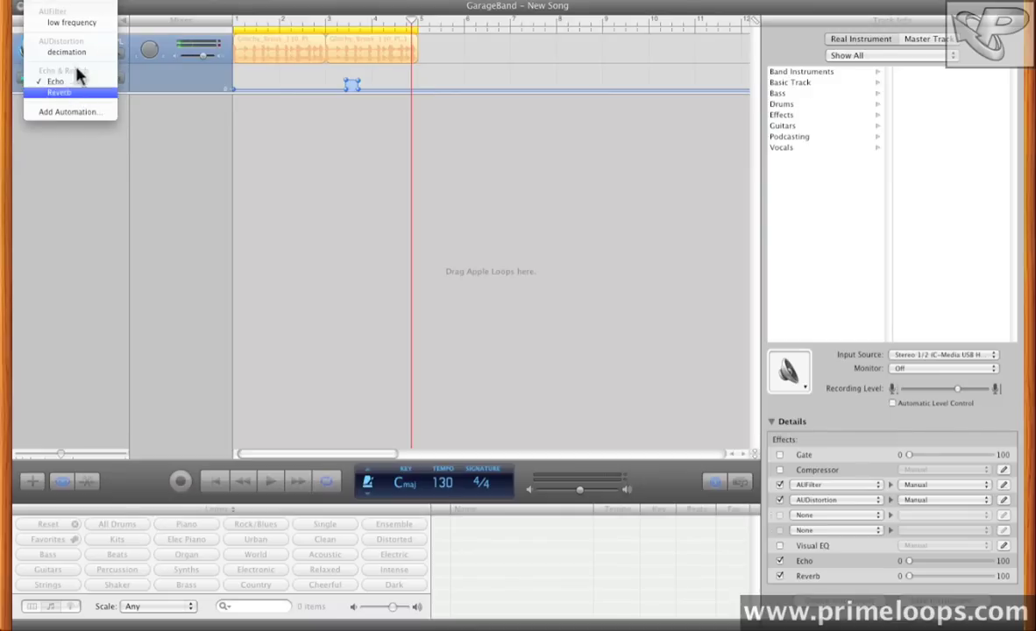
{"action": "left_click", "coordinate": [74, 50]}
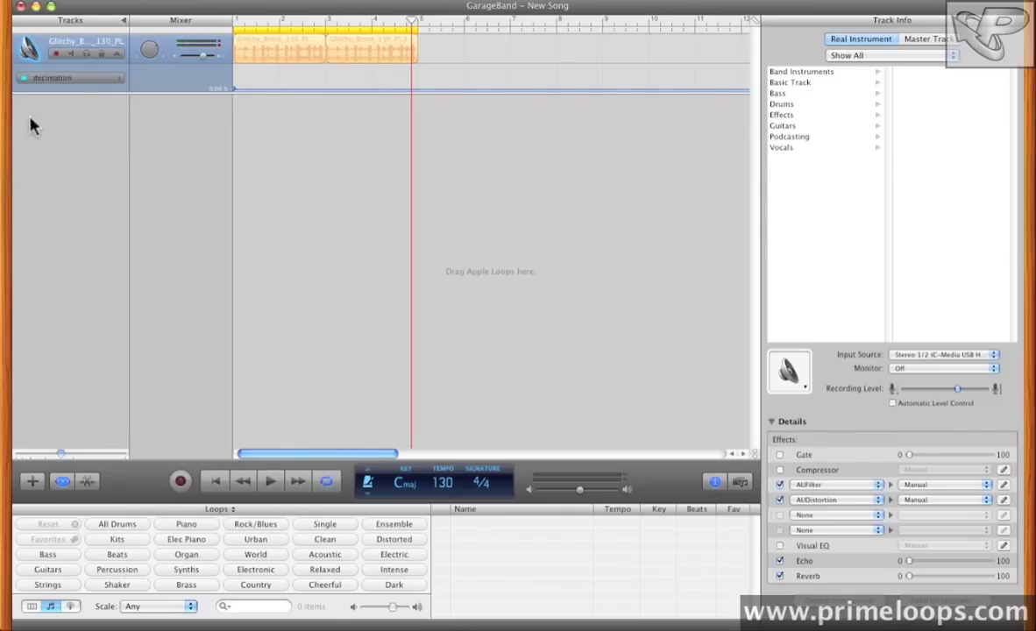
{"action": "left_click_drag", "start_coordinate": [415, 26], "coordinate": [395, 20]}
{"action": "left_click", "coordinate": [408, 89]}
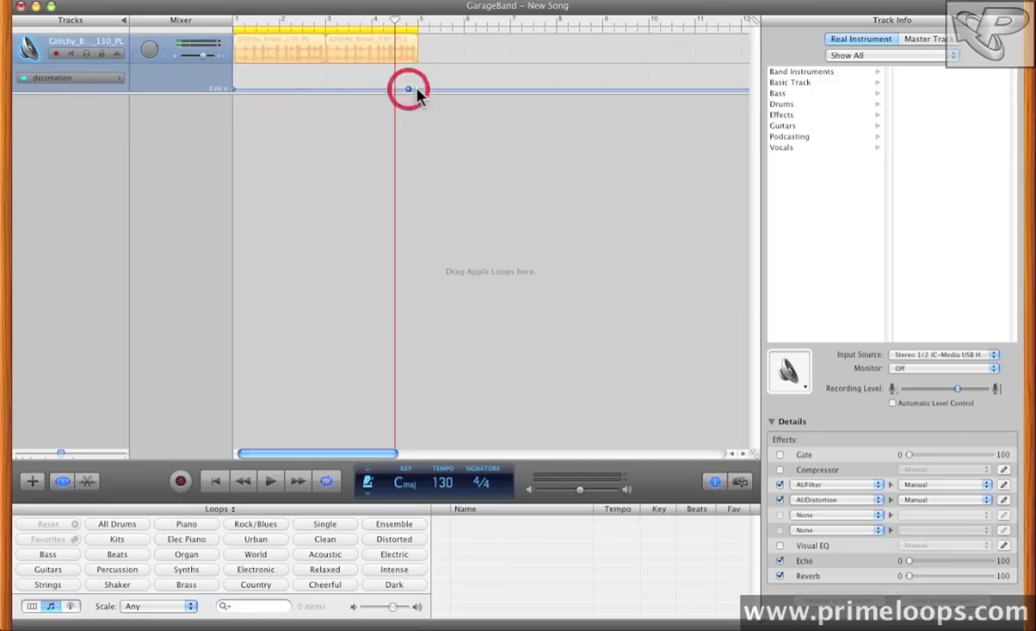
{"action": "left_click", "coordinate": [408, 89]}
{"action": "left_click", "coordinate": [409, 90]}
{"action": "mouse_move", "coordinate": [405, 89]}
{"action": "left_mouse_down"}
{"action": "mouse_move", "coordinate": [405, 77]}
{"action": "mouse_move", "coordinate": [395, 80]}
{"action": "mouse_move", "coordinate": [403, 94]}
{"action": "left_mouse_up"}
Step: Audition the decimation spike from the song start, lowering one point to the baseline, and replay
{"action": "key", "text": "Return"}
{"action": "key", "text": "space"}
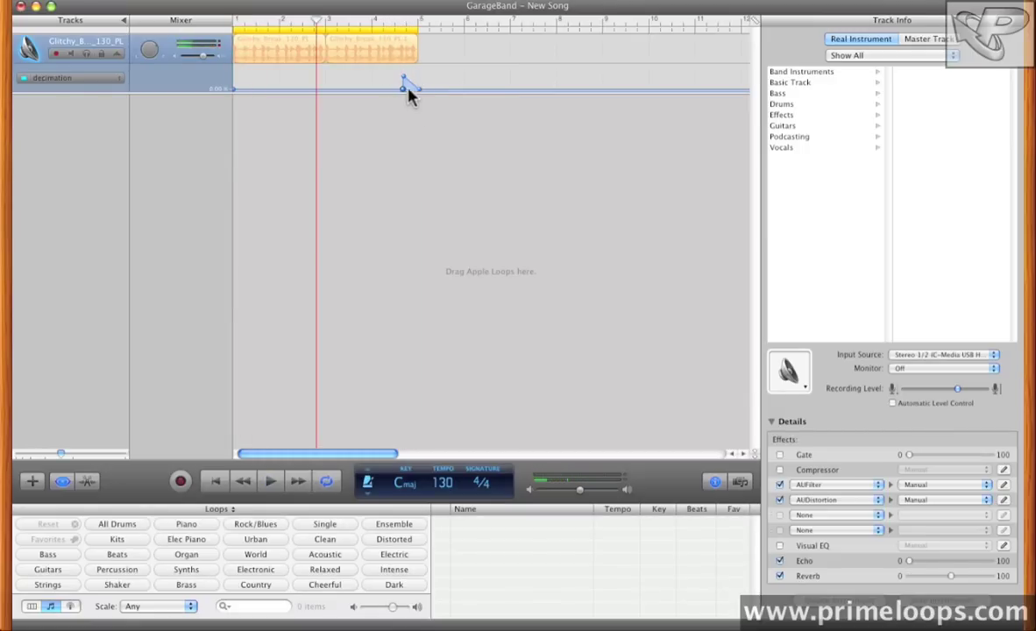
{"action": "mouse_move", "coordinate": [403, 78]}
{"action": "left_mouse_down"}
{"action": "mouse_move", "coordinate": [403, 88]}
{"action": "mouse_move", "coordinate": [403, 70]}
{"action": "left_mouse_up"}
{"action": "key", "text": "Return"}
{"action": "key", "text": "space"}
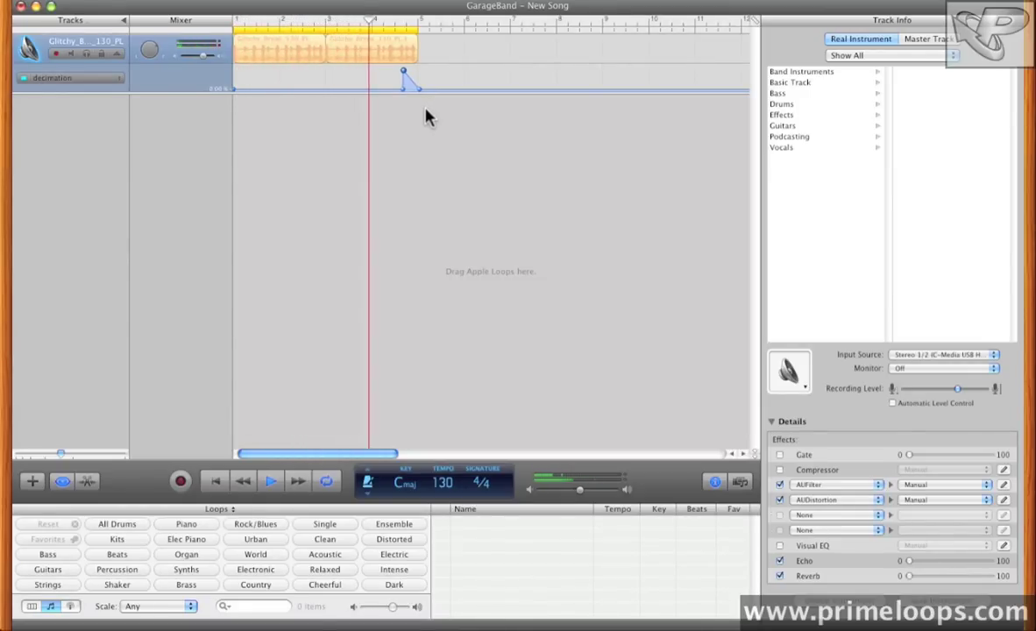
{"action": "key", "text": "Return"}
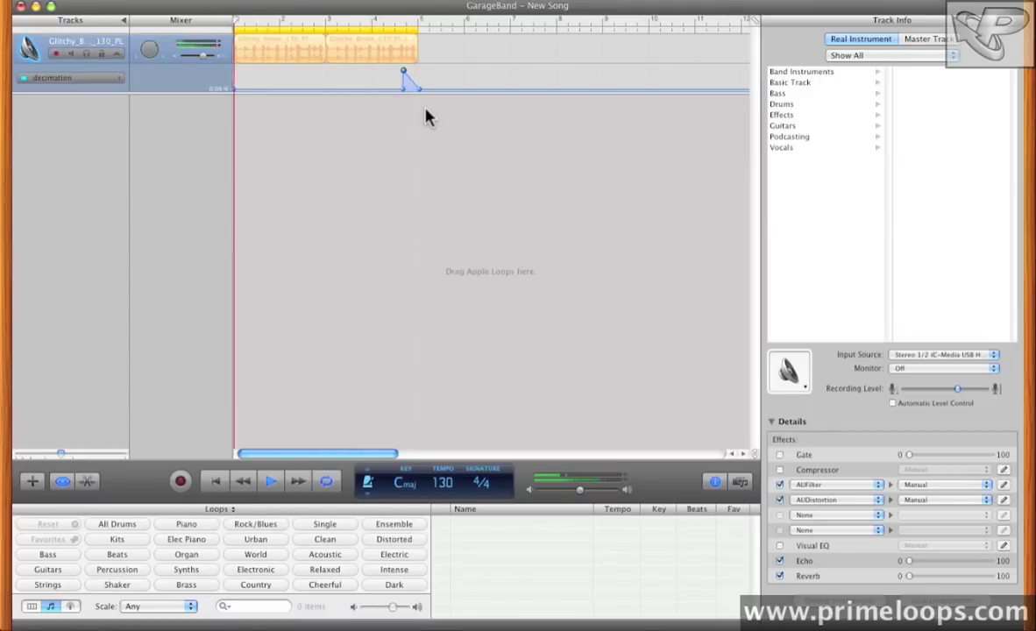
{"action": "key", "text": "space"}
Step: Add a decimation spike just before bar 3 and play the song from the start to audition it
{"action": "left_click_drag", "start_coordinate": [235, 19], "coordinate": [303, 19]}
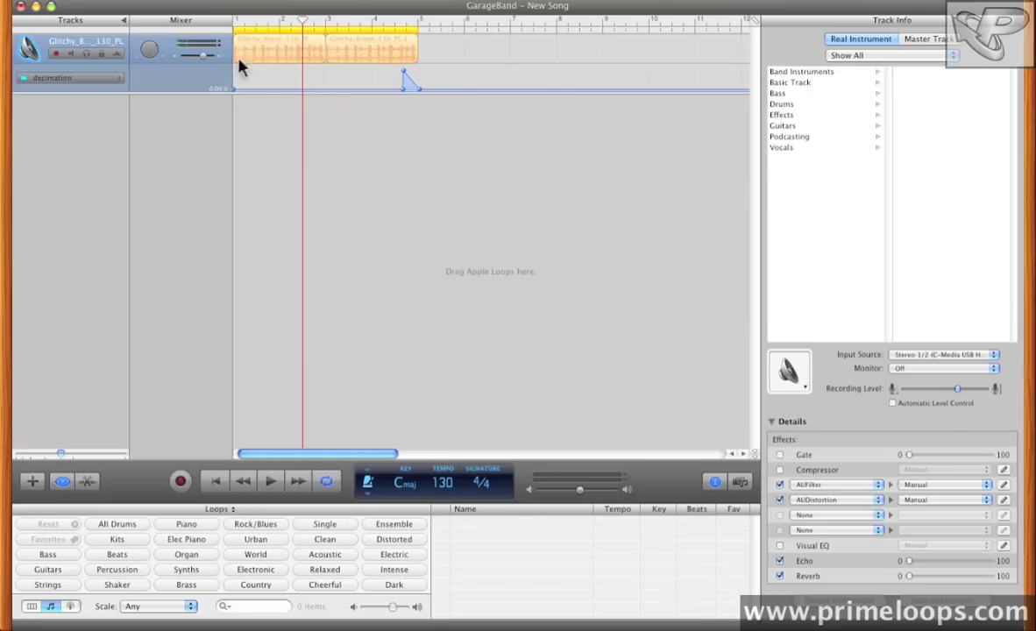
{"action": "left_click", "coordinate": [323, 89]}
{"action": "mouse_move", "coordinate": [311, 90]}
{"action": "left_mouse_down"}
{"action": "mouse_move", "coordinate": [312, 74]}
{"action": "mouse_move", "coordinate": [305, 92]}
{"action": "left_mouse_up"}
{"action": "key", "text": "Return"}
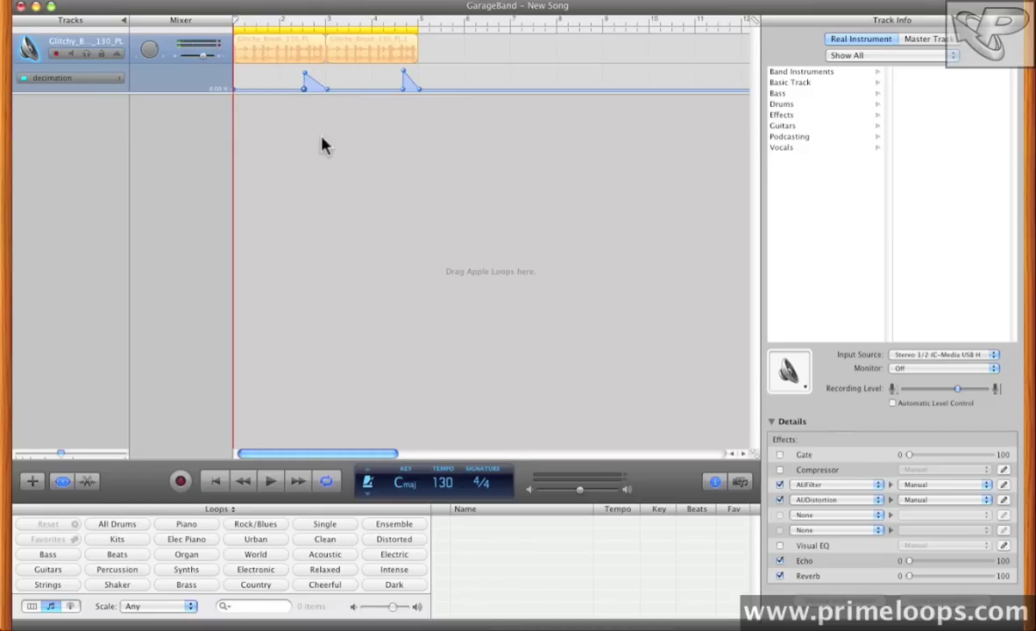
{"action": "key", "text": "space"}
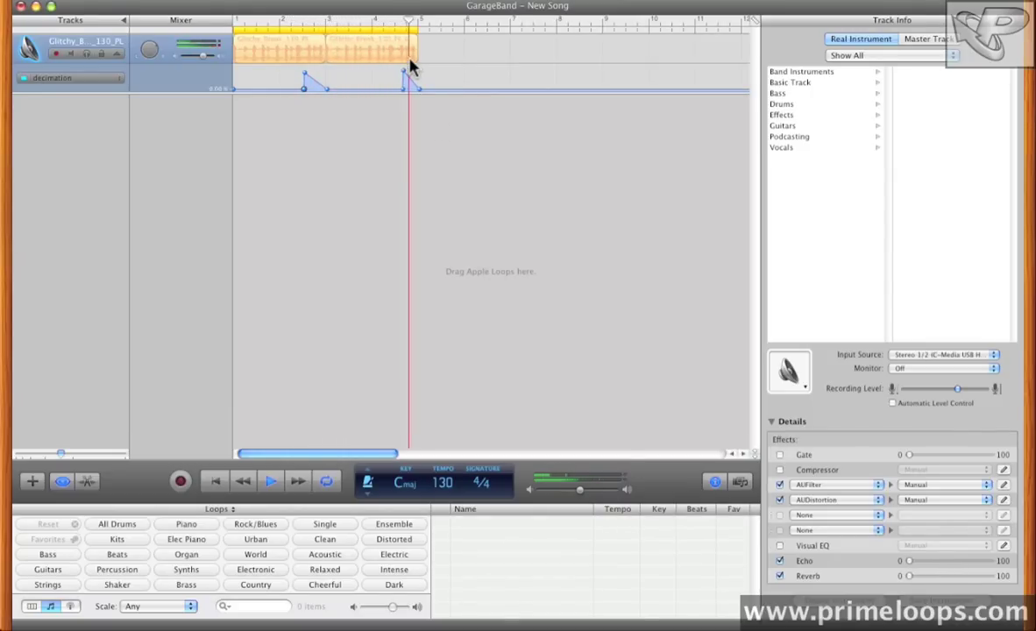
{"action": "key", "text": "space"}
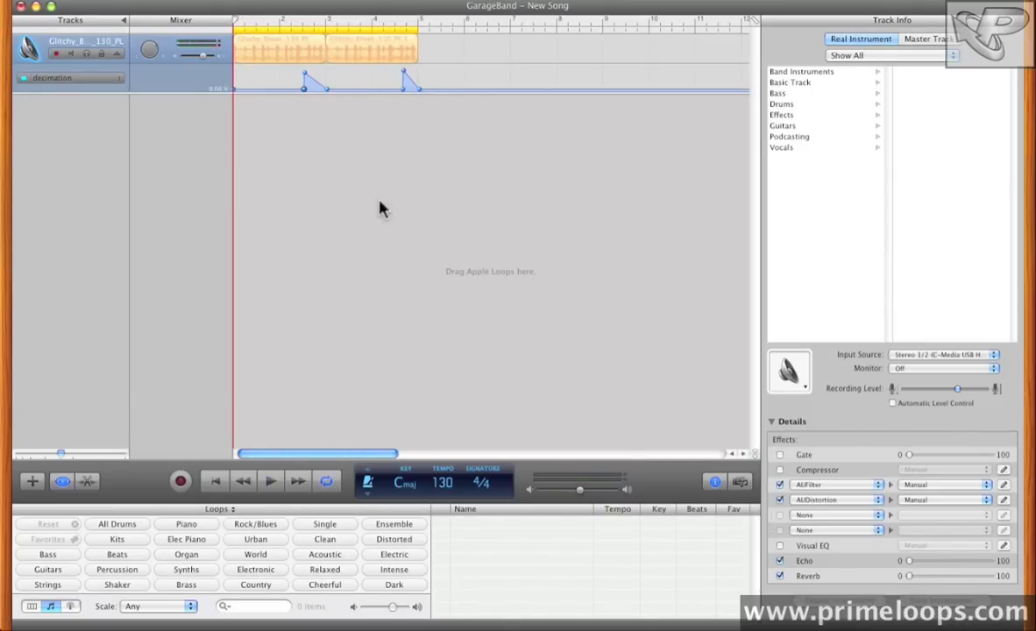
Step: Enable the Gate effect and set it to its maximum of 100 while playing
{"action": "left_click", "coordinate": [780, 454]}
{"action": "key", "text": "space"}
{"action": "left_click_drag", "start_coordinate": [910, 456], "coordinate": [988, 459]}
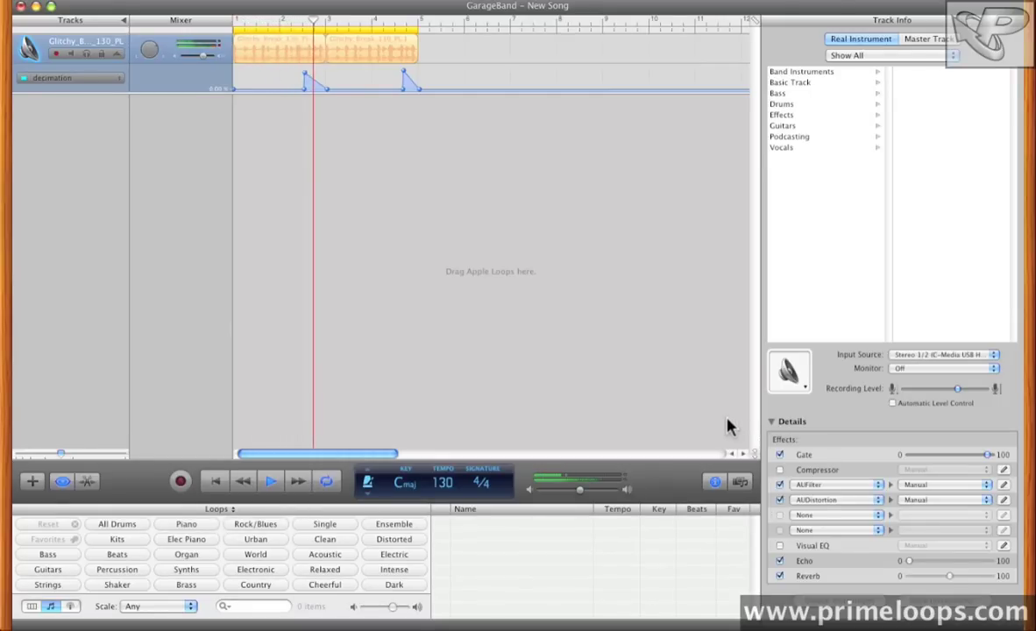
{"action": "key", "text": "space"}
Step: Compare the track with Gate off and back on during playback
{"action": "left_click", "coordinate": [779, 455]}
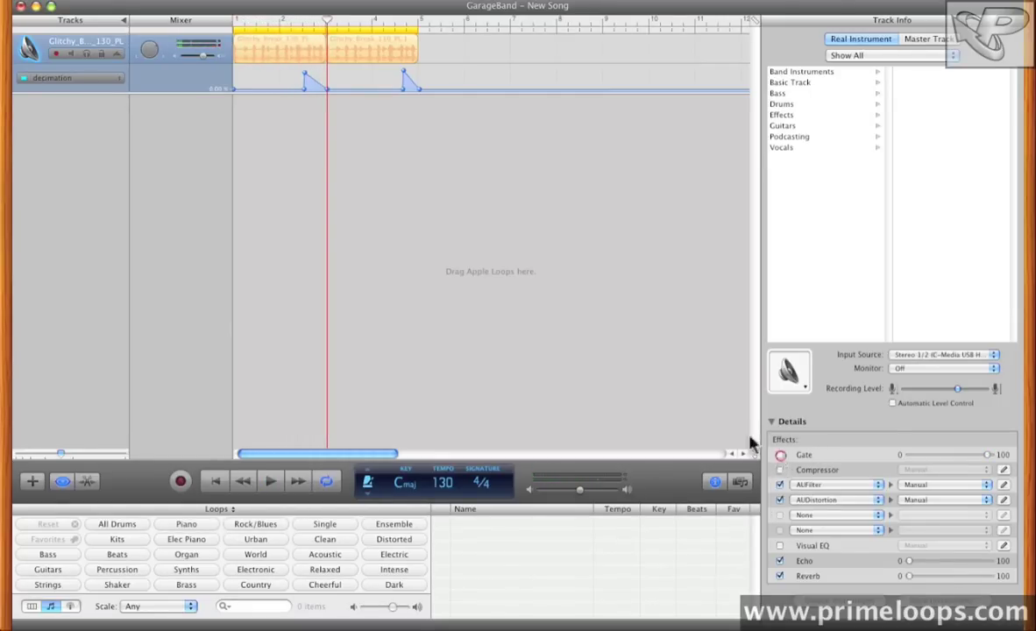
{"action": "key", "text": "space"}
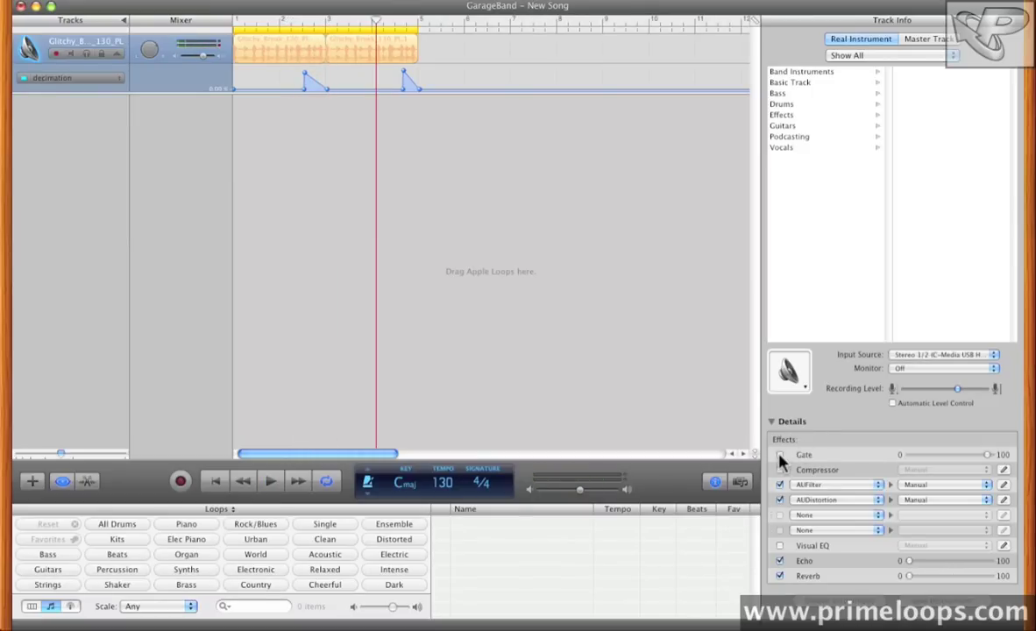
{"action": "left_click", "coordinate": [779, 455]}
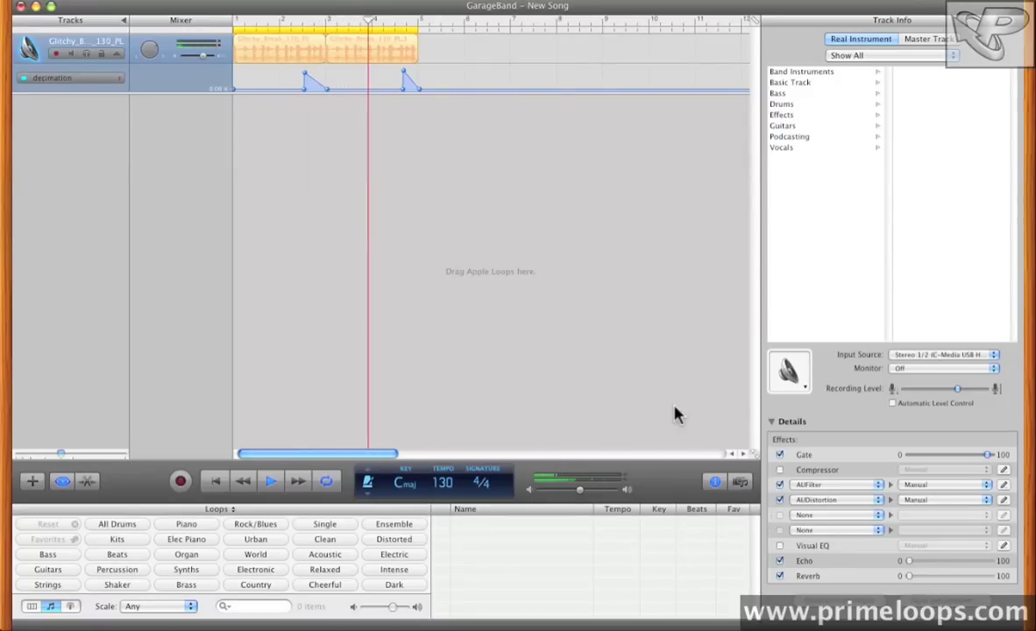
{"action": "key", "text": "space"}
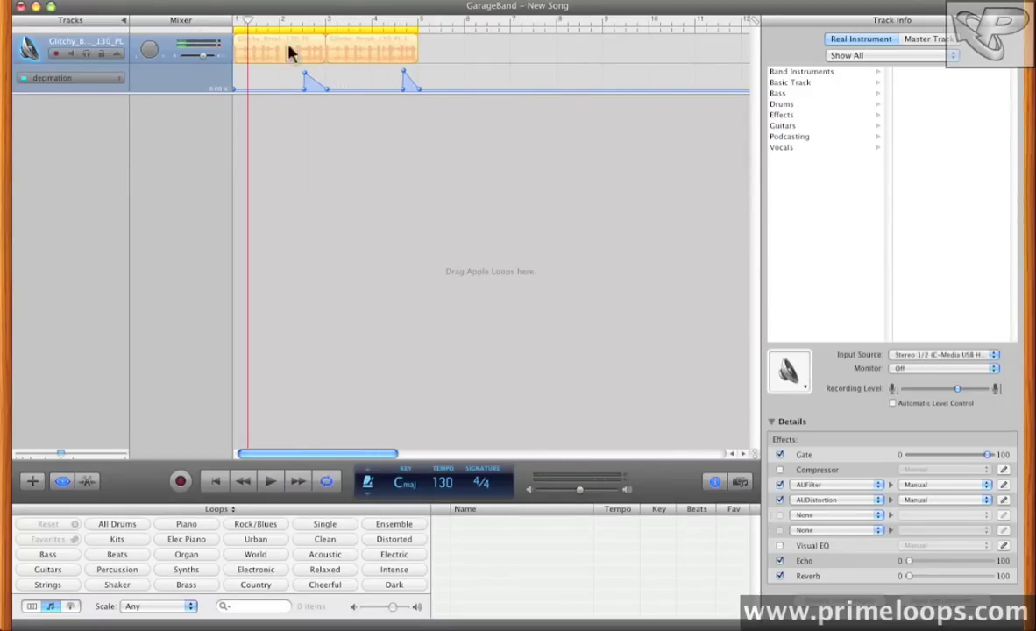
Step: Switch the automation lane to Reverb and add two points just before bar 3
{"action": "left_click_drag", "start_coordinate": [249, 21], "coordinate": [233, 19]}
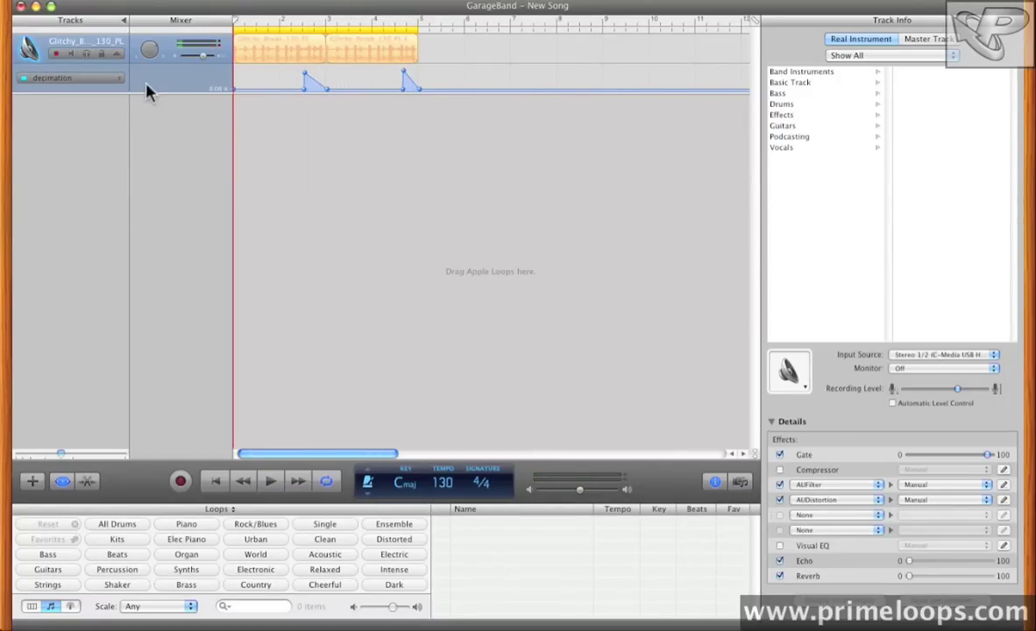
{"action": "left_click", "coordinate": [104, 81]}
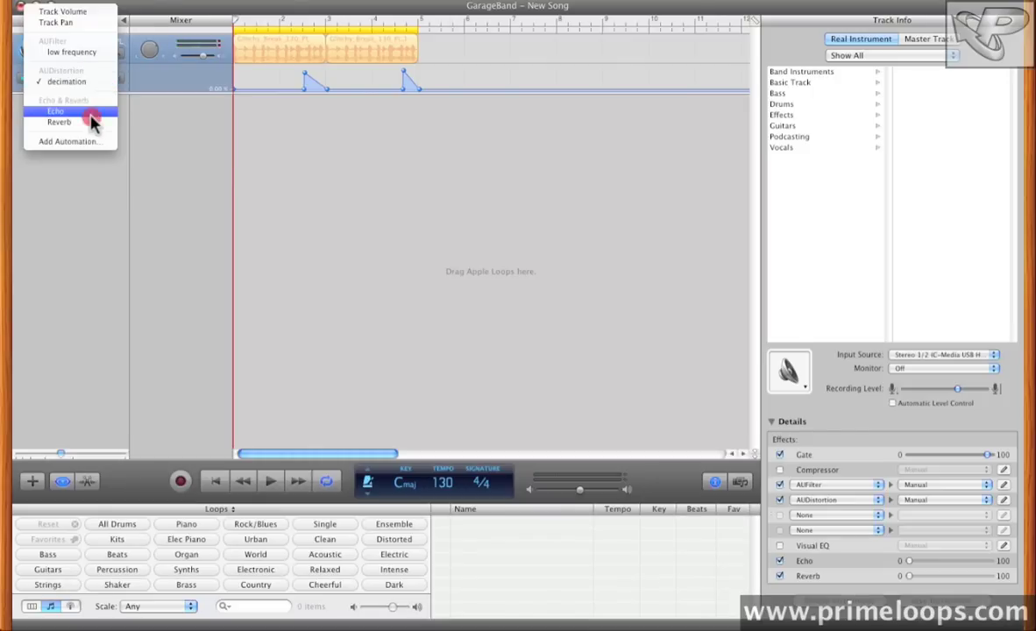
{"action": "left_click", "coordinate": [92, 120]}
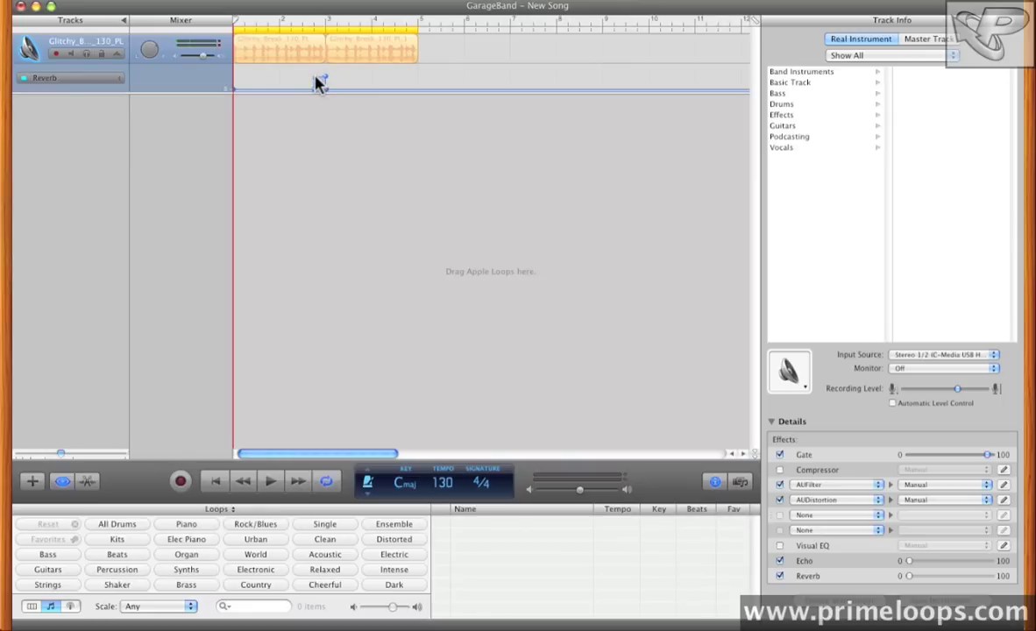
{"action": "left_click", "coordinate": [316, 79]}
{"action": "left_click", "coordinate": [326, 81]}
Step: Play the song from the start to audition the reverb bump
{"action": "key", "text": "space"}
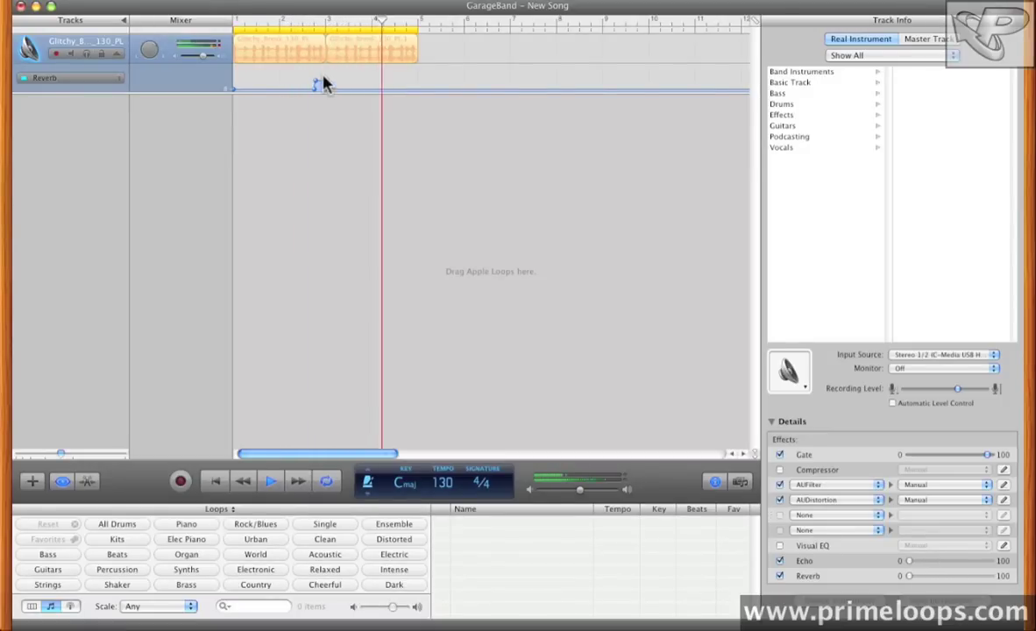
{"action": "key", "text": "Return"}
{"action": "key", "text": "space"}
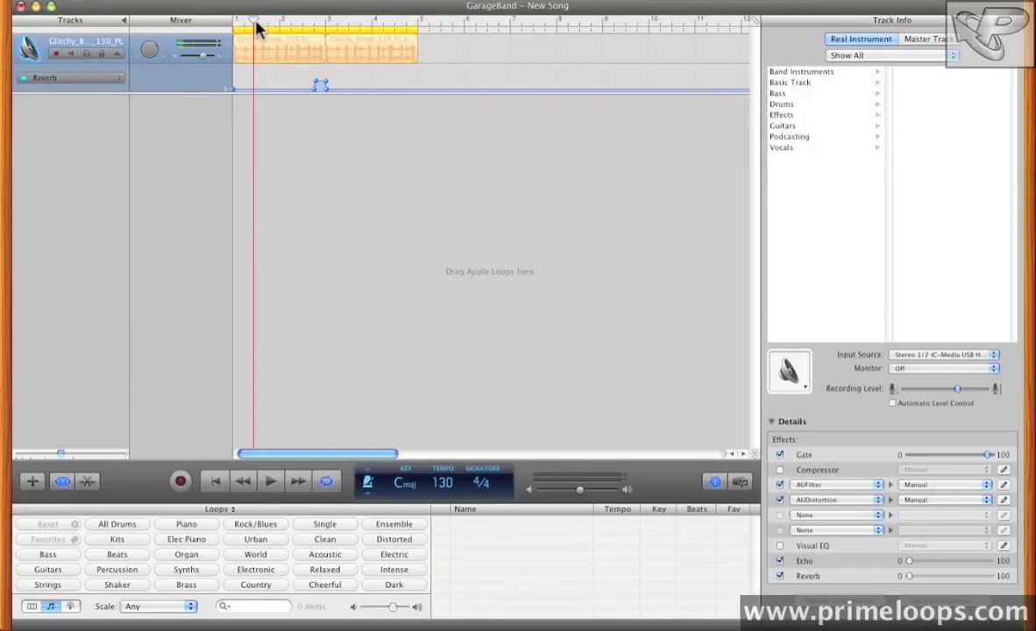
Step: Raise the bar 3 Reverb point to about 62, then add a swell after it ending at 0
{"action": "left_click_drag", "start_coordinate": [254, 18], "coordinate": [233, 18]}
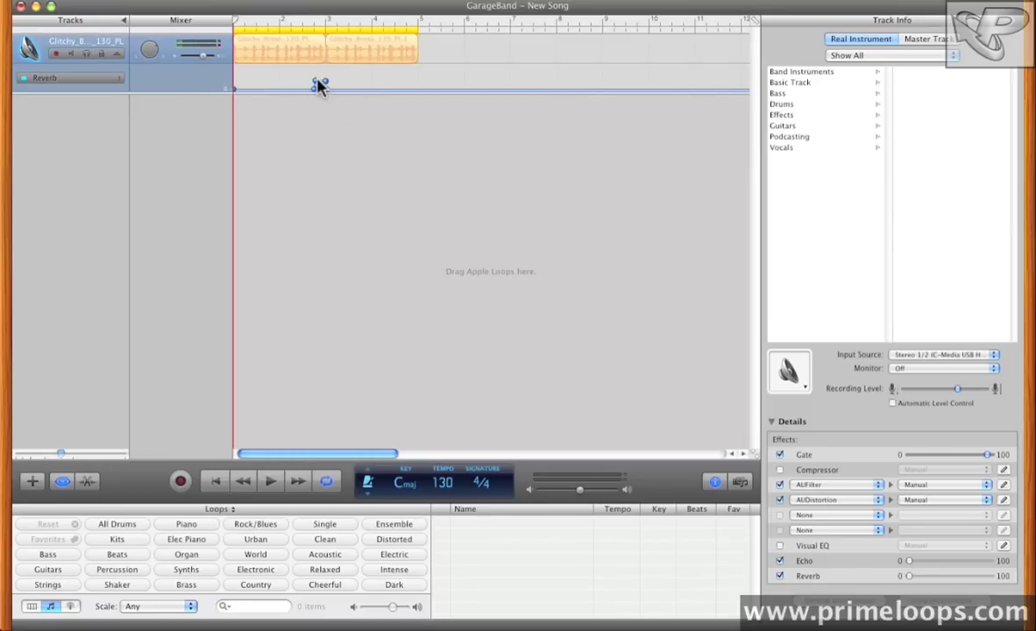
{"action": "mouse_move", "coordinate": [320, 85]}
{"action": "left_mouse_down"}
{"action": "mouse_move", "coordinate": [318, 76]}
{"action": "mouse_move", "coordinate": [321, 85]}
{"action": "left_mouse_up"}
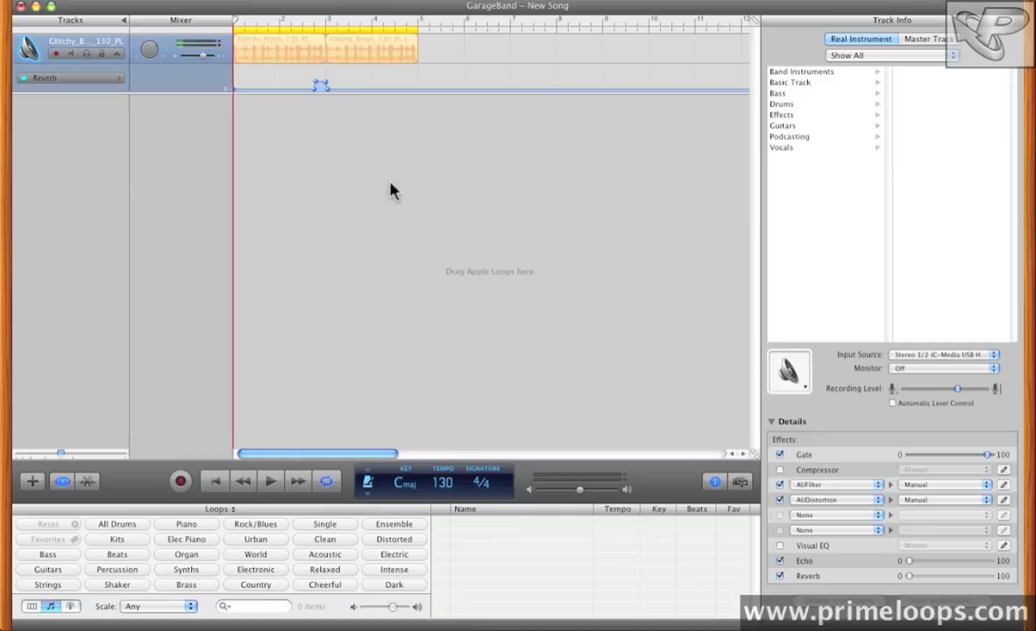
{"action": "left_click", "coordinate": [372, 90]}
{"action": "left_click_drag", "start_coordinate": [372, 91], "coordinate": [377, 48]}
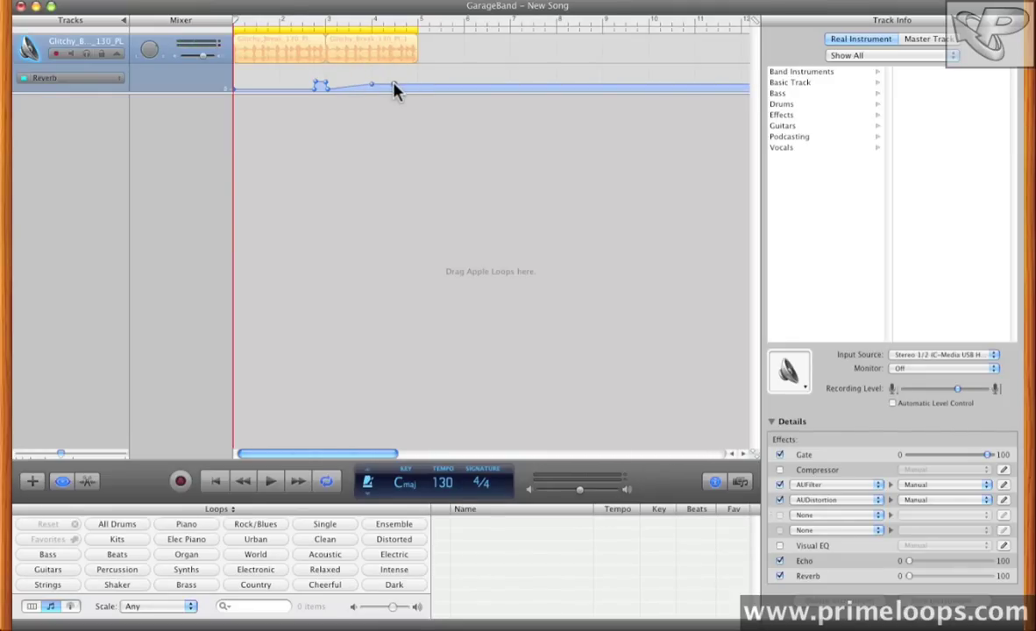
{"action": "left_click", "coordinate": [395, 87]}
{"action": "left_click_drag", "start_coordinate": [395, 87], "coordinate": [399, 143]}
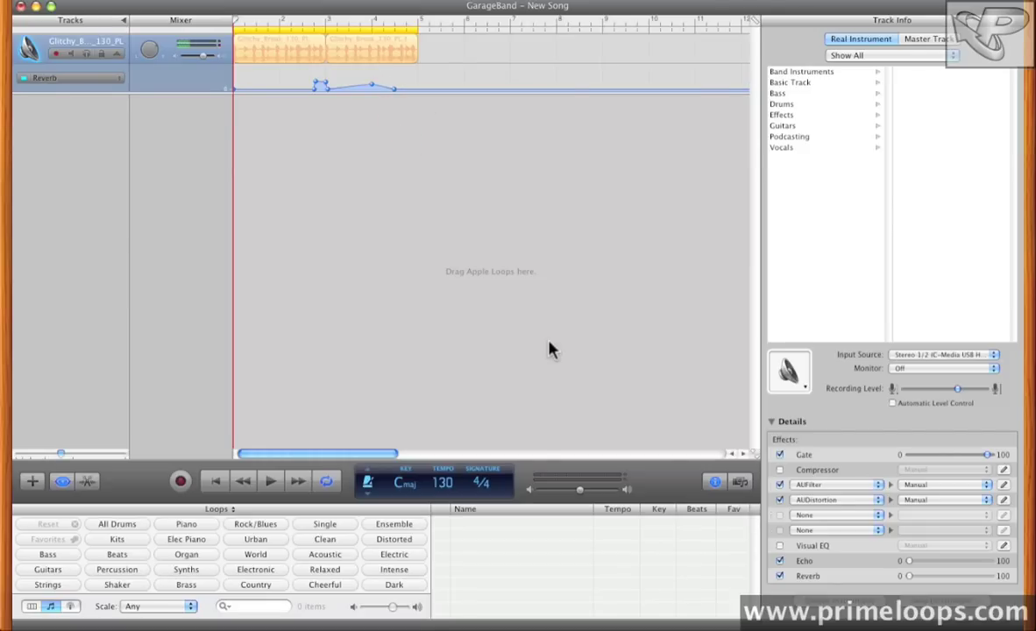